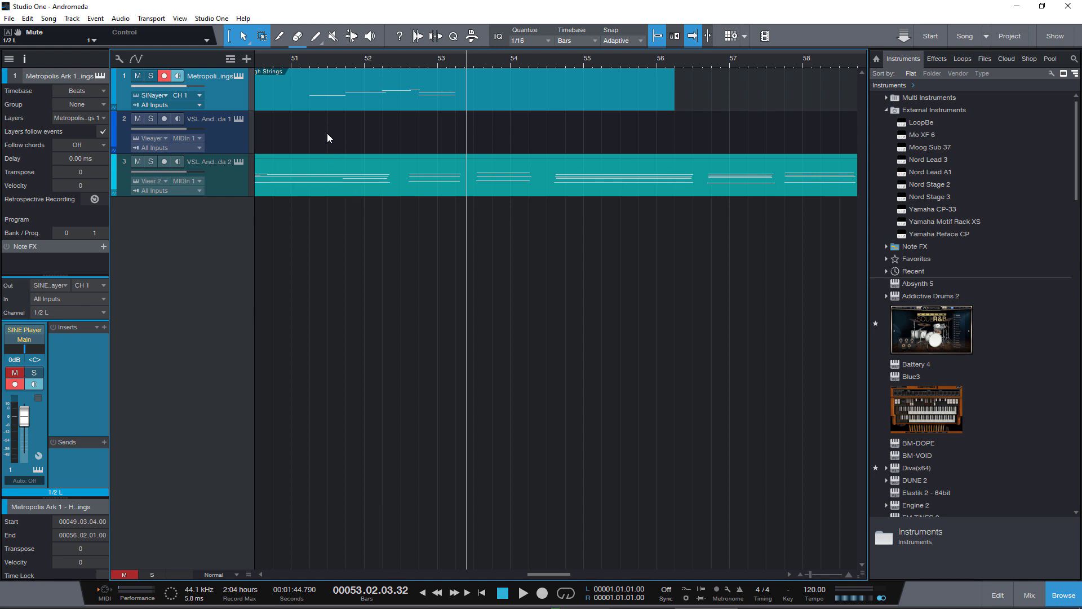
- Widen the track headers and display the Signature track above the three instrument tracks
click(230, 60)
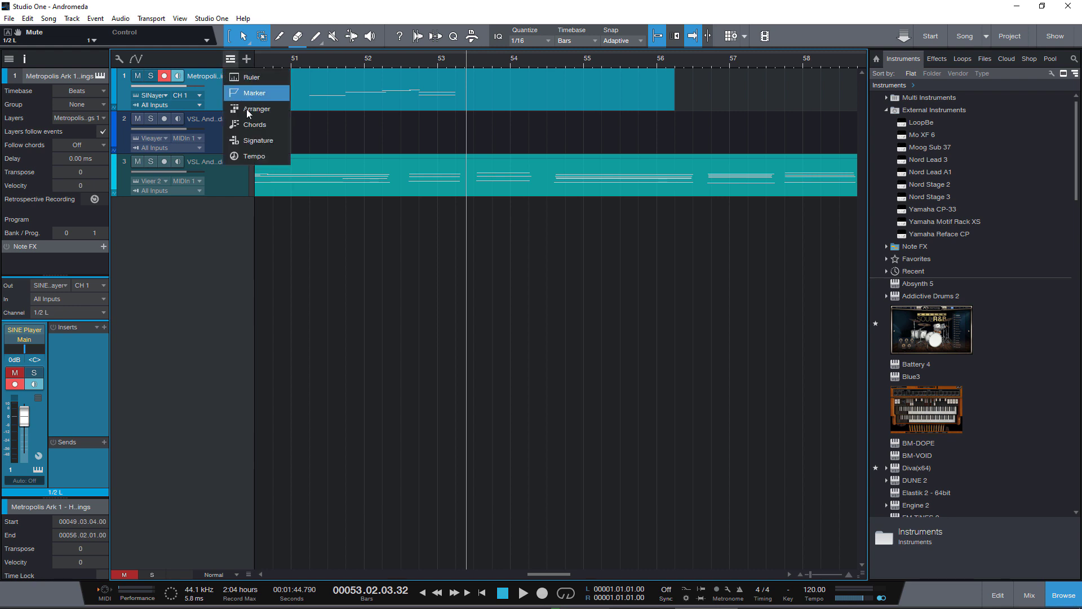
click(248, 90)
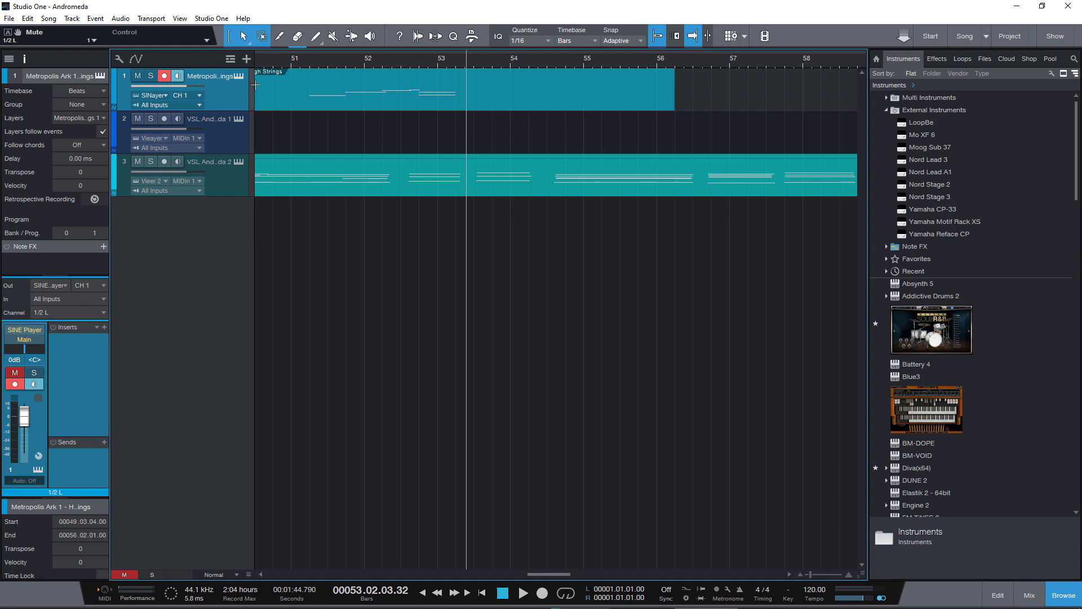
drag(254, 86, 326, 88)
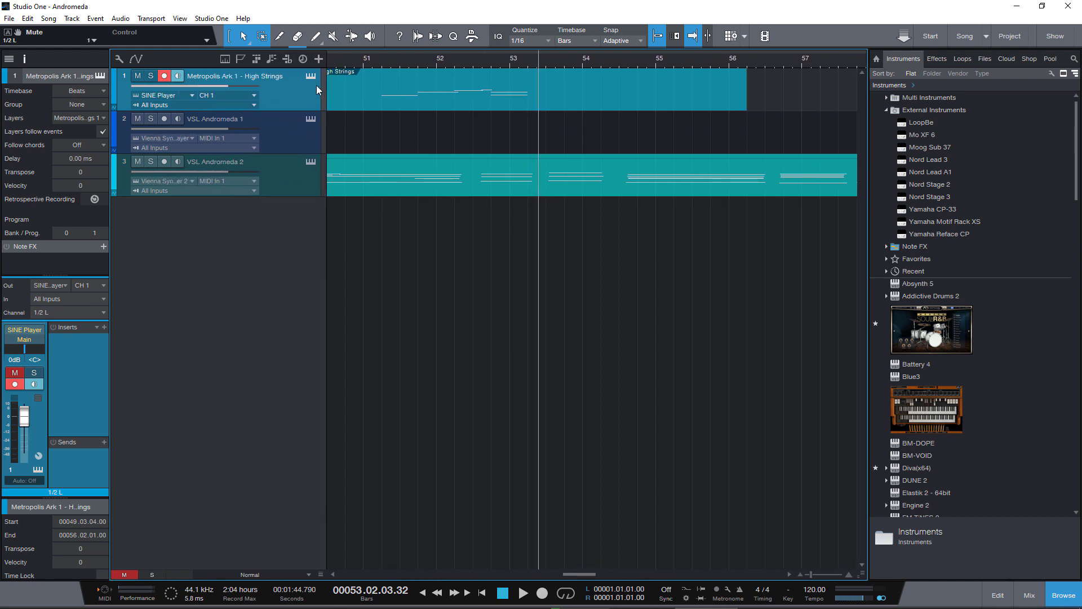
click(287, 59)
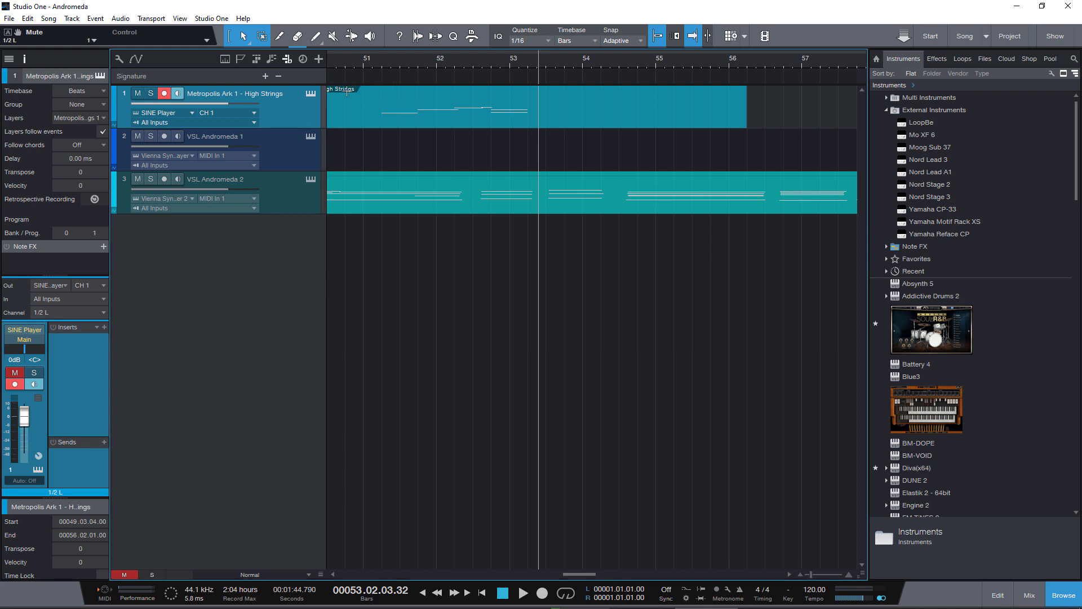
- Insert a time signature at bar 54 of the Signature track with numerator 6 and denominator 8
click(265, 76)
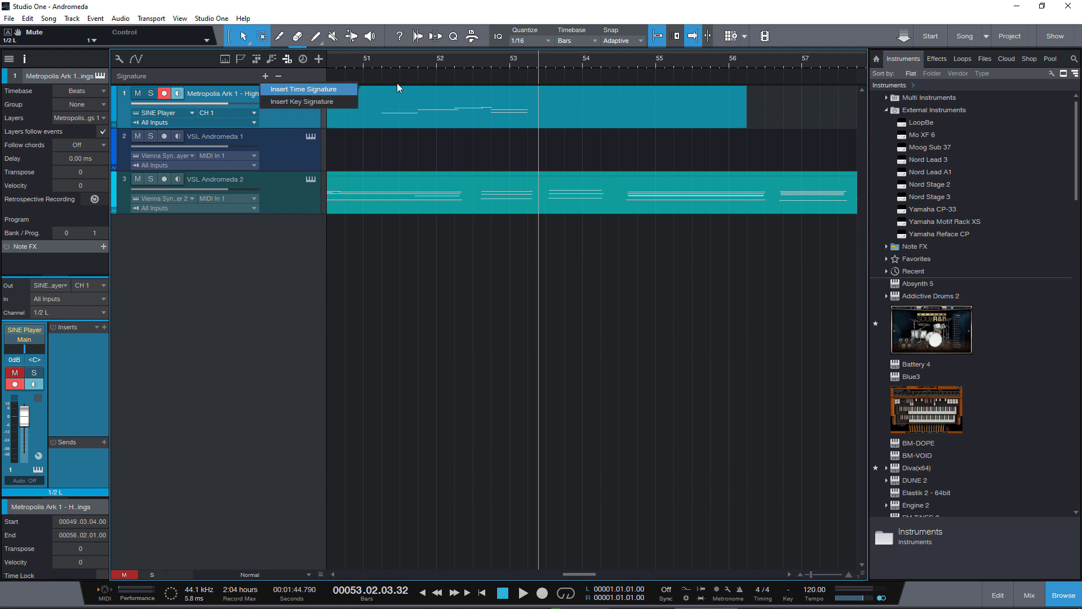
click(431, 78)
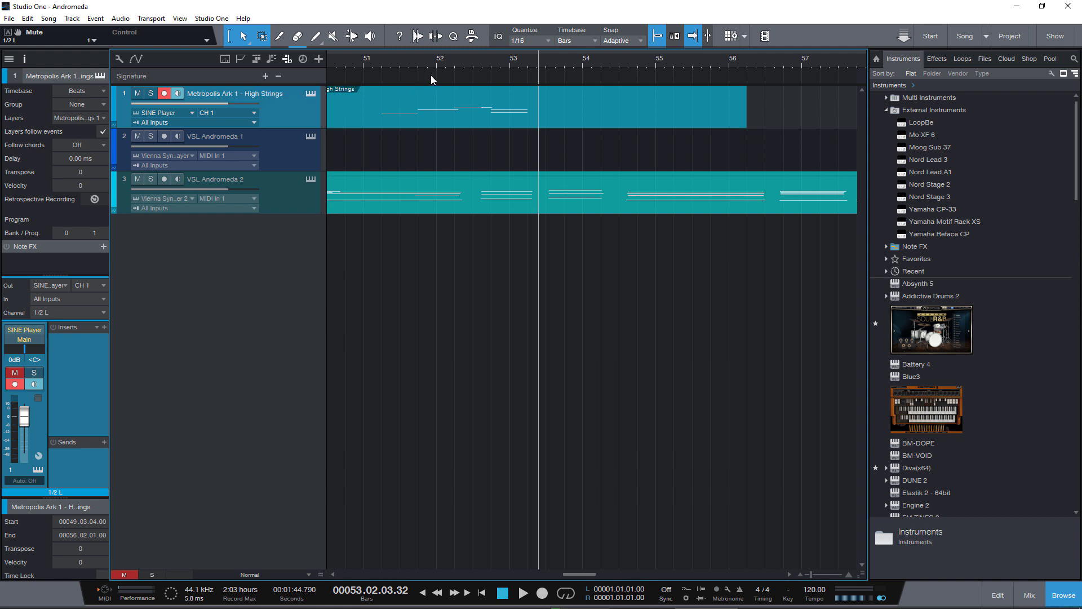
click(584, 73)
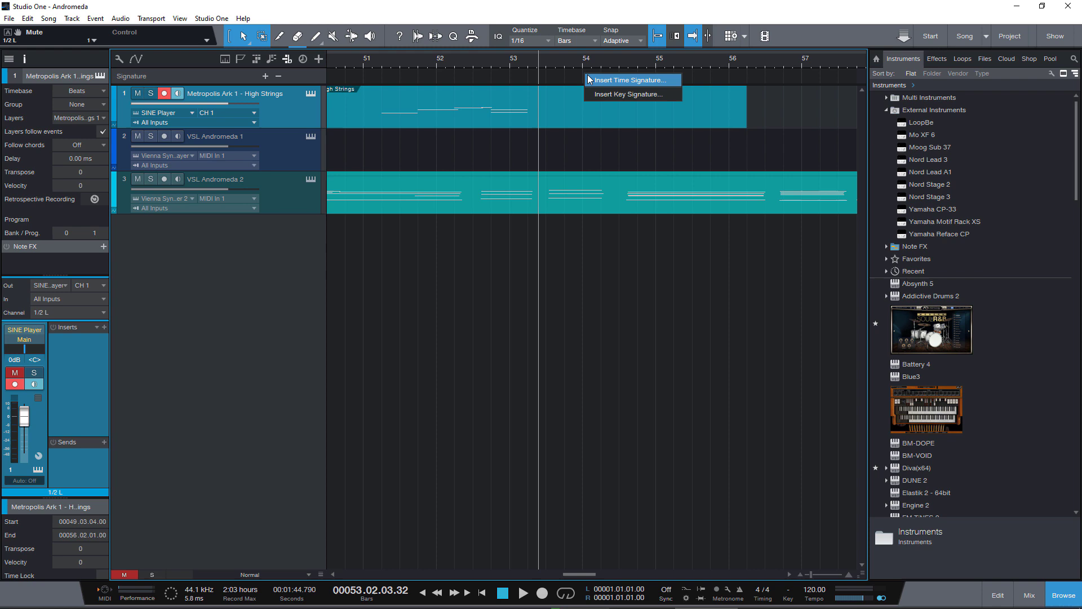
click(608, 80)
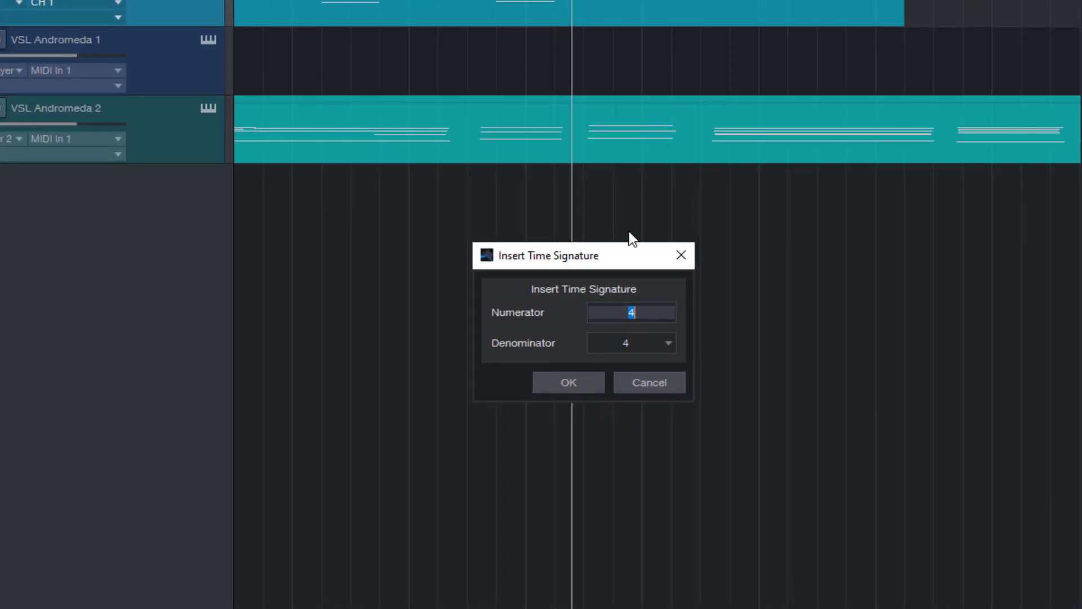
text(6)
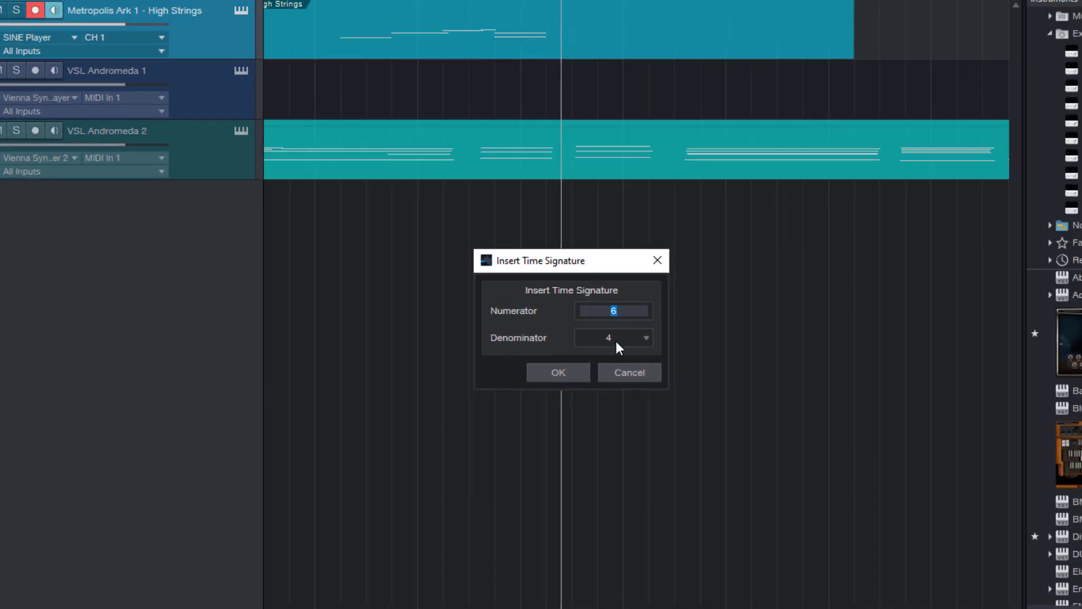
click(631, 344)
click(627, 405)
click(545, 353)
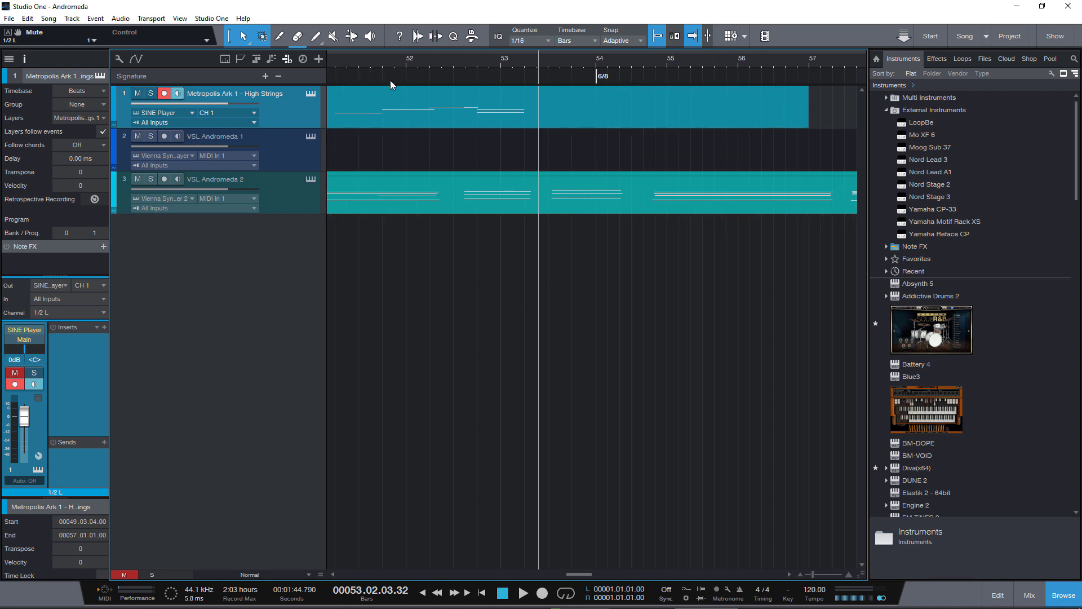
right_click(509, 76)
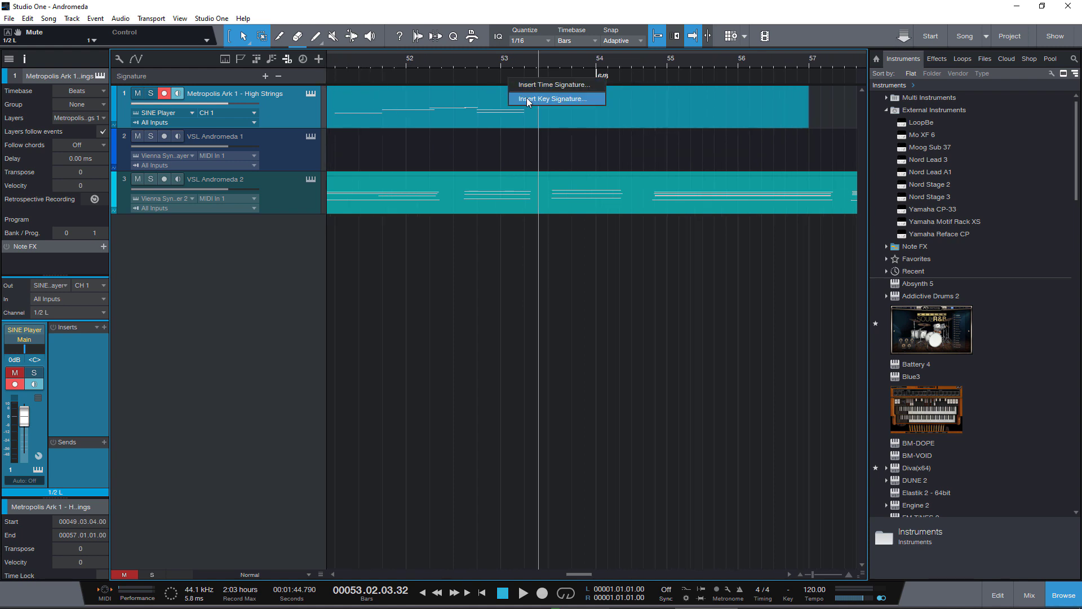
click(530, 99)
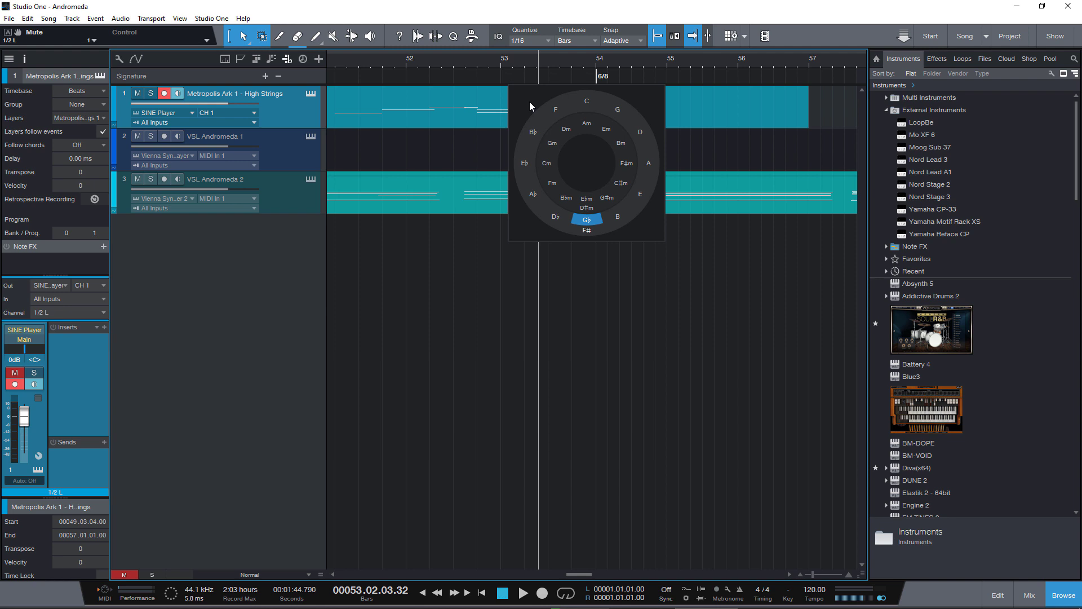
click(605, 197)
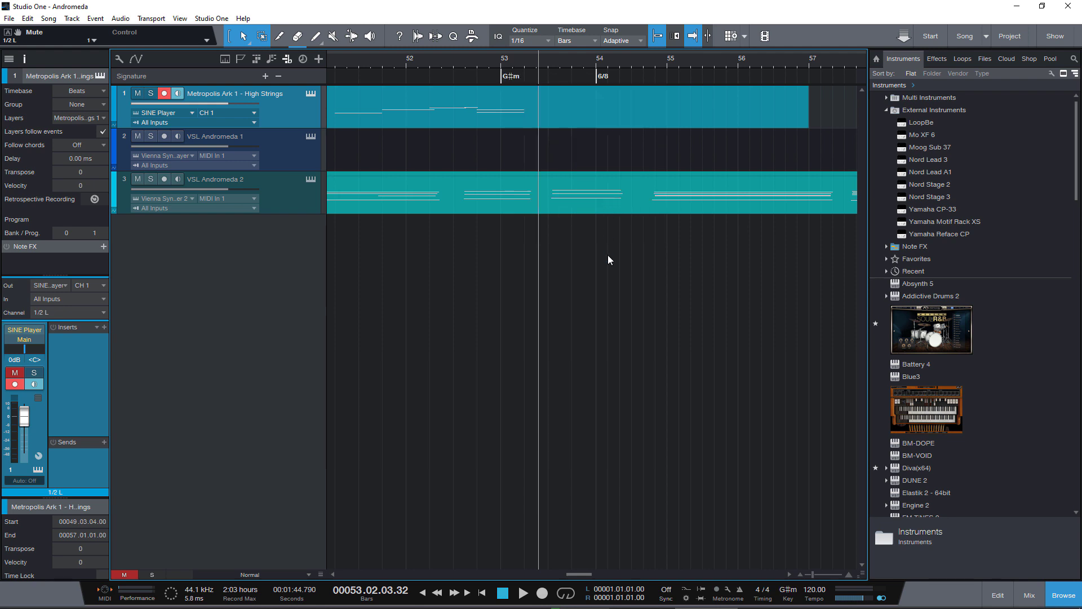
key(Delete)
key(w)
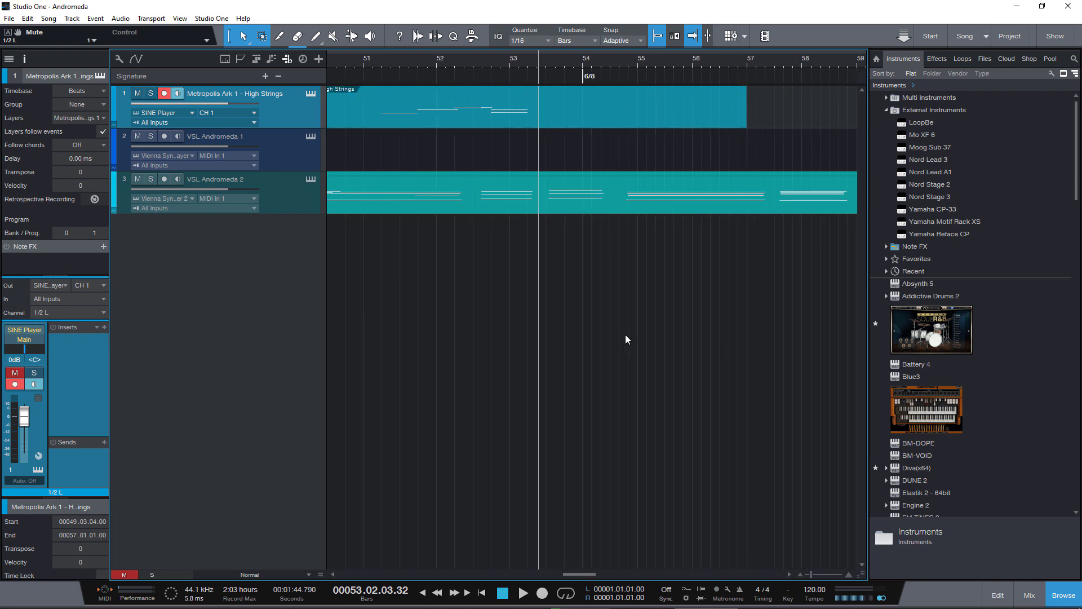
- Show the macro toolbar and add a new macro page named 'Time Signatures'
click(472, 37)
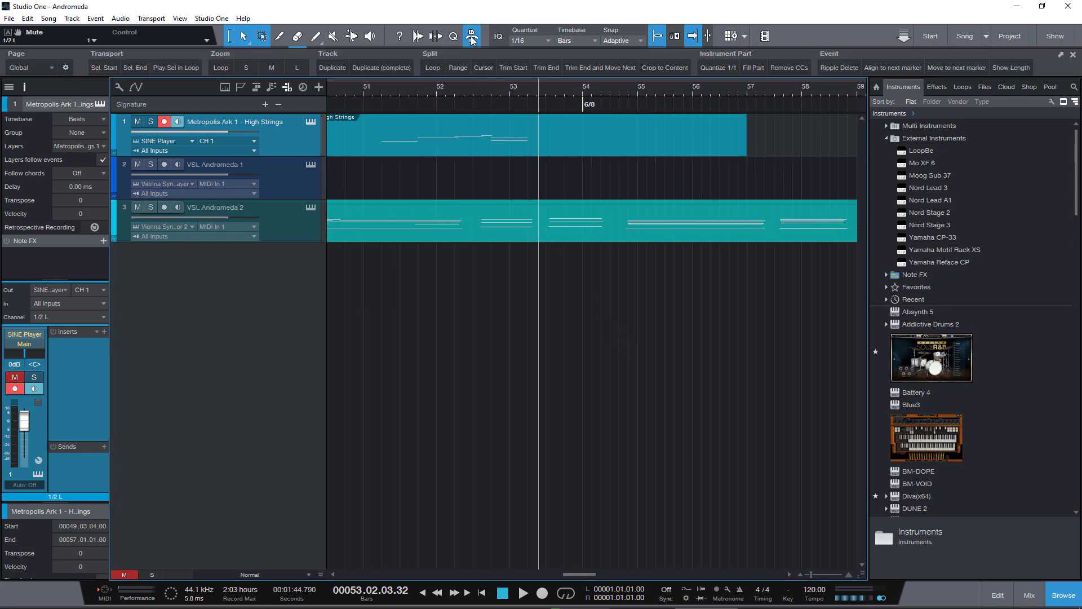
click(26, 67)
click(54, 104)
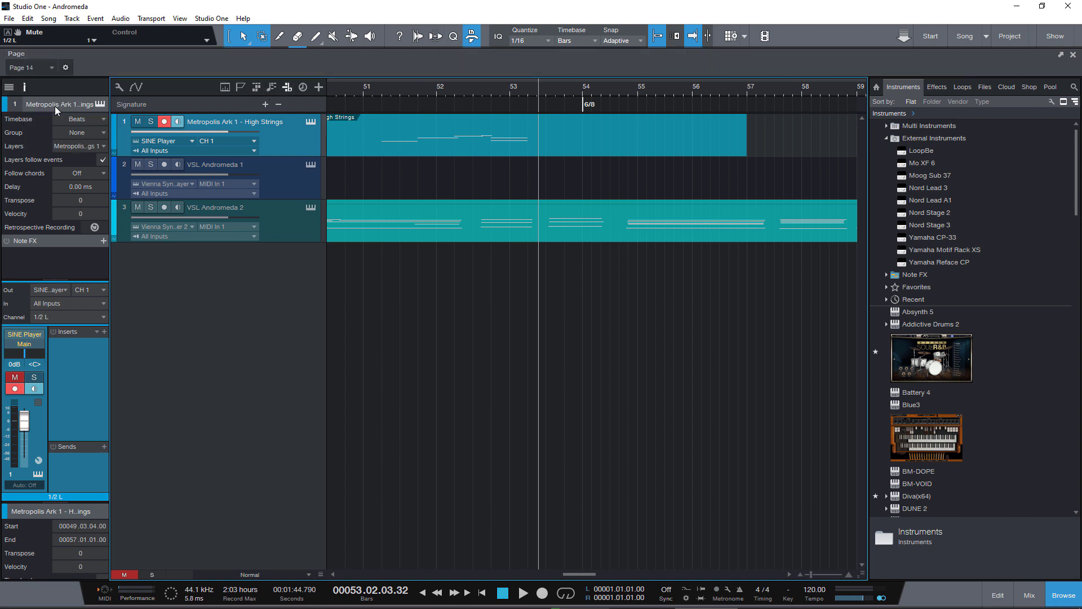
click(50, 67)
click(53, 74)
text(Time Signatures)
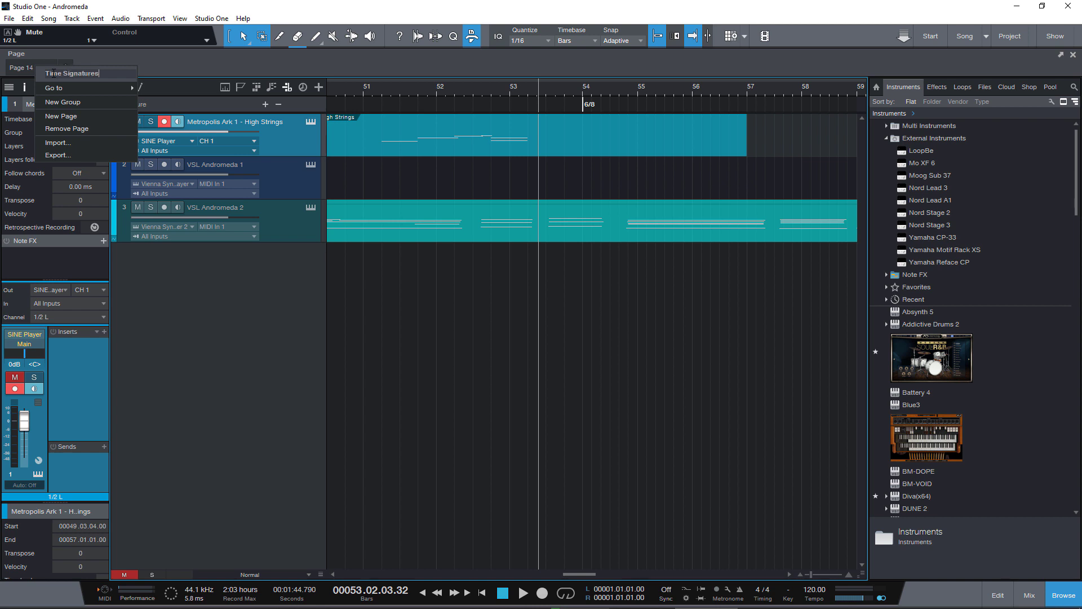
key(Return)
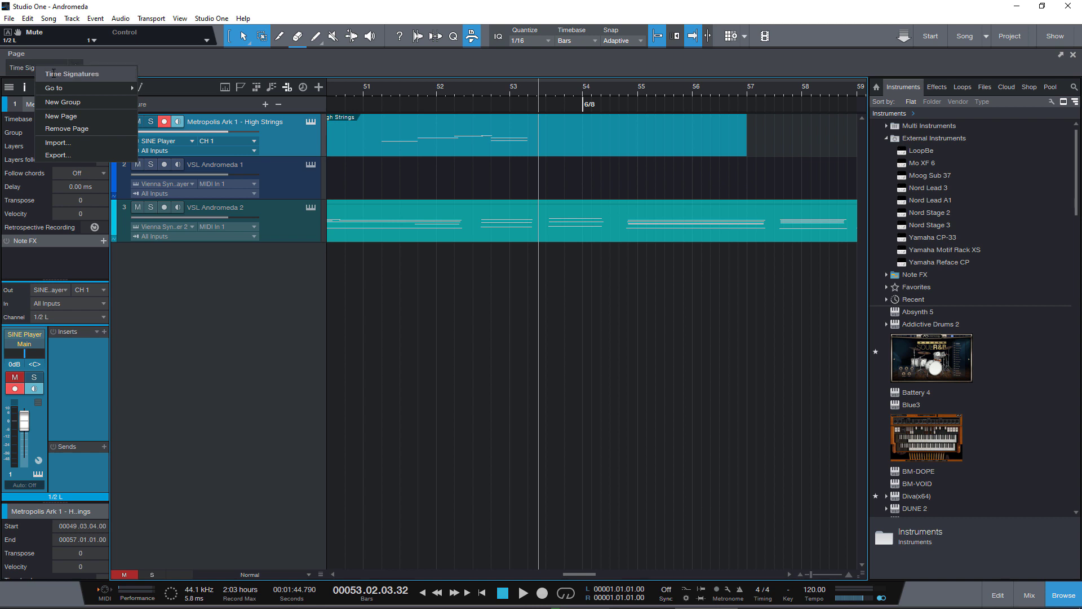
- Add a new group to the page and rename it 'Time Signatures'
click(49, 69)
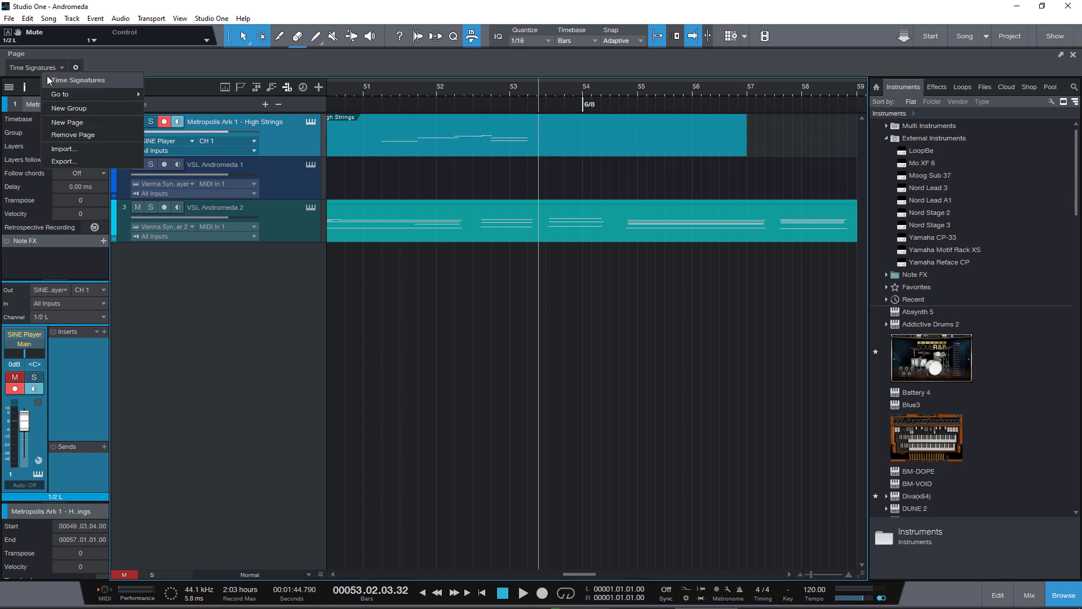
click(69, 109)
right_click(567, 56)
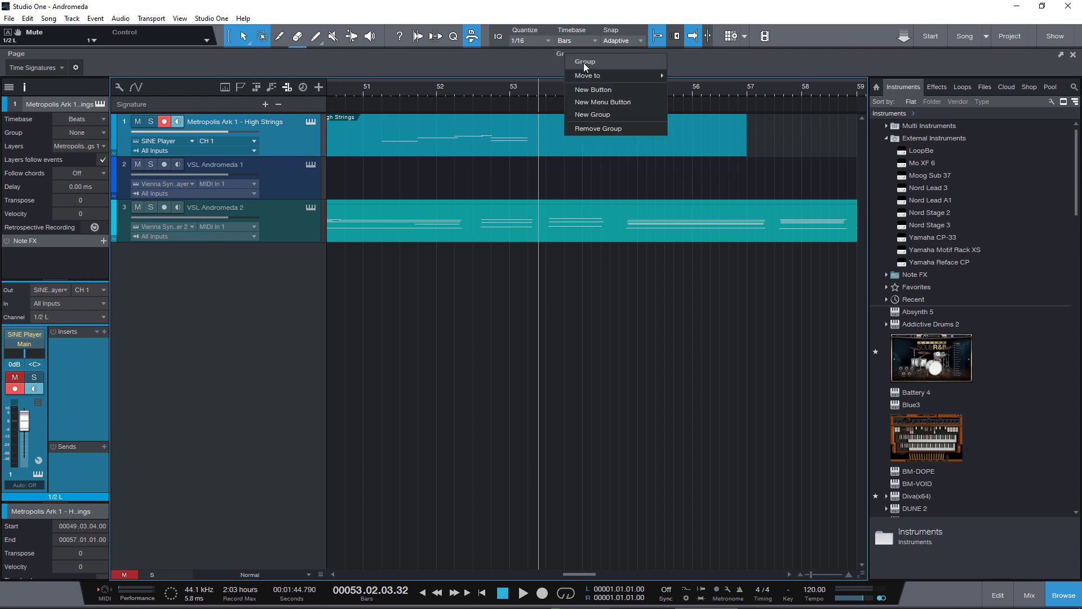
double_click(586, 63)
key(BackSpace)
text(Time Signatures)
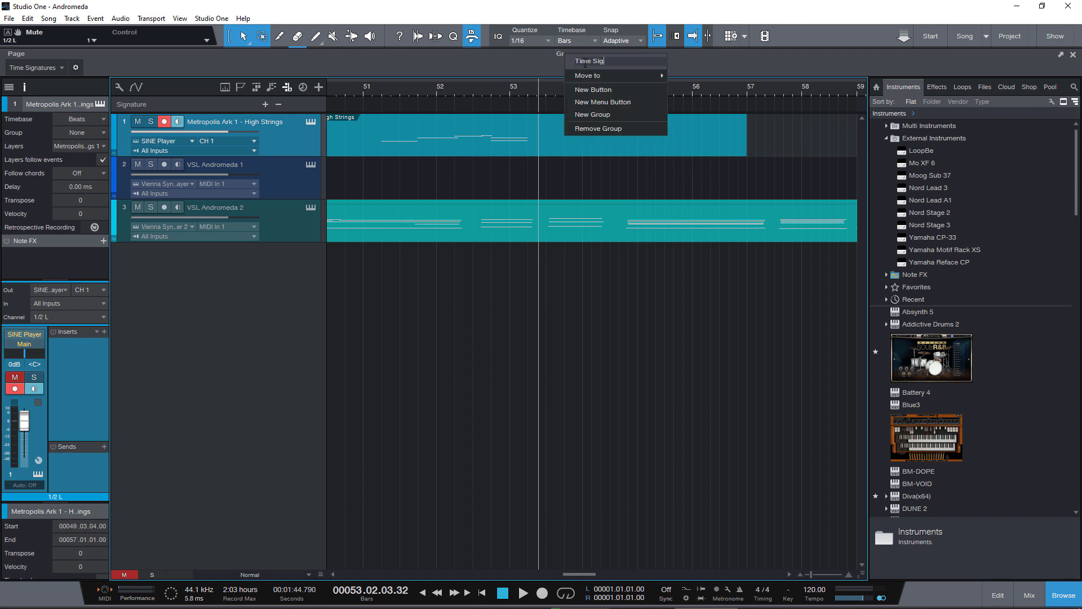
key(Return)
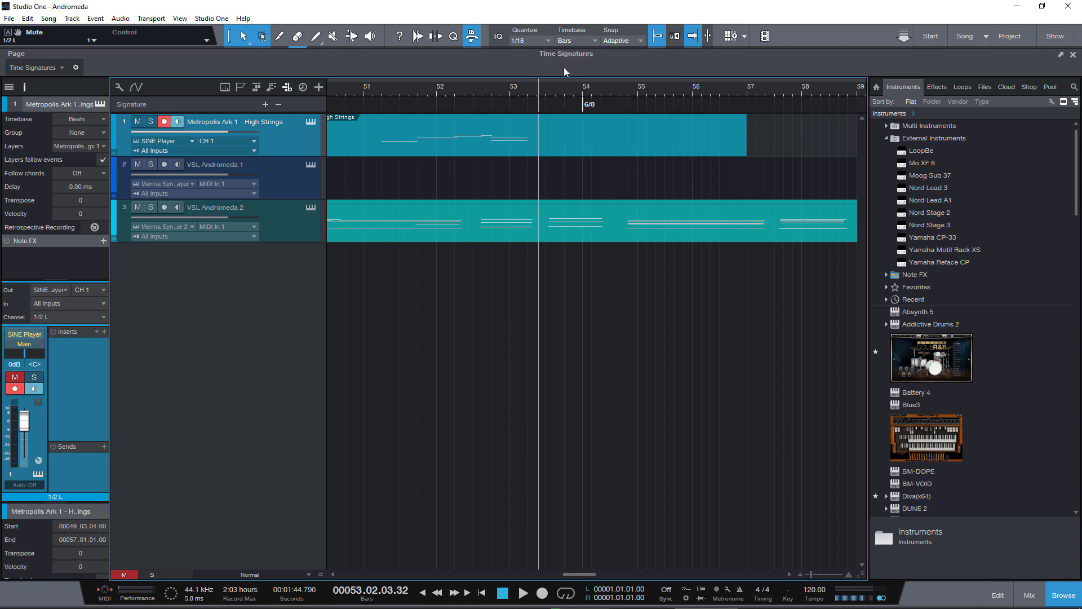
- Add a new button to the Time Signatures group and create a macro containing Insert Time Signature
right_click(564, 68)
click(584, 103)
right_click(548, 66)
mouse_move(572, 89)
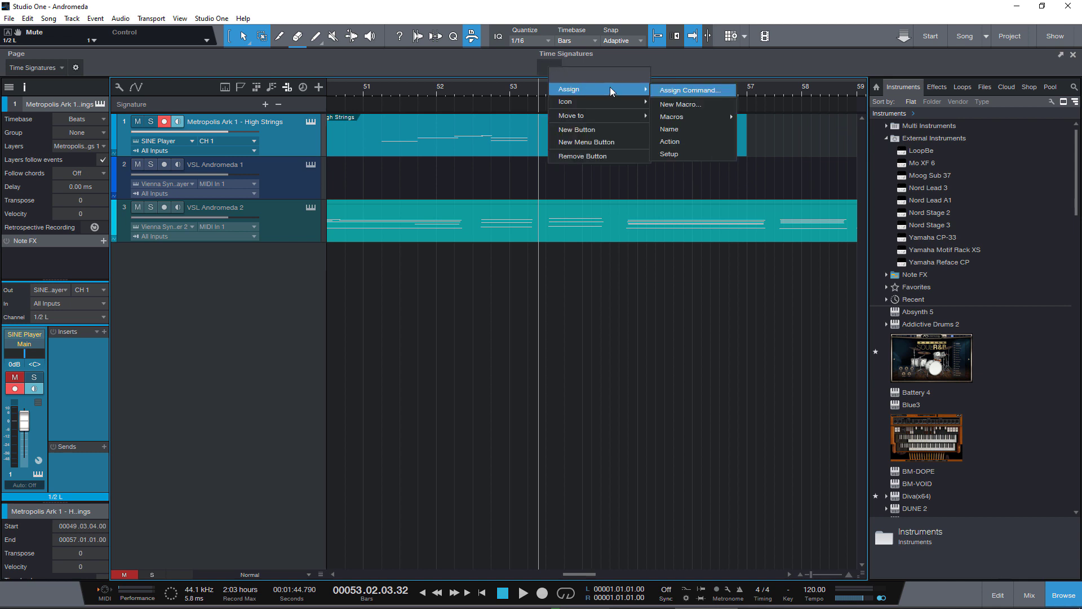
click(673, 103)
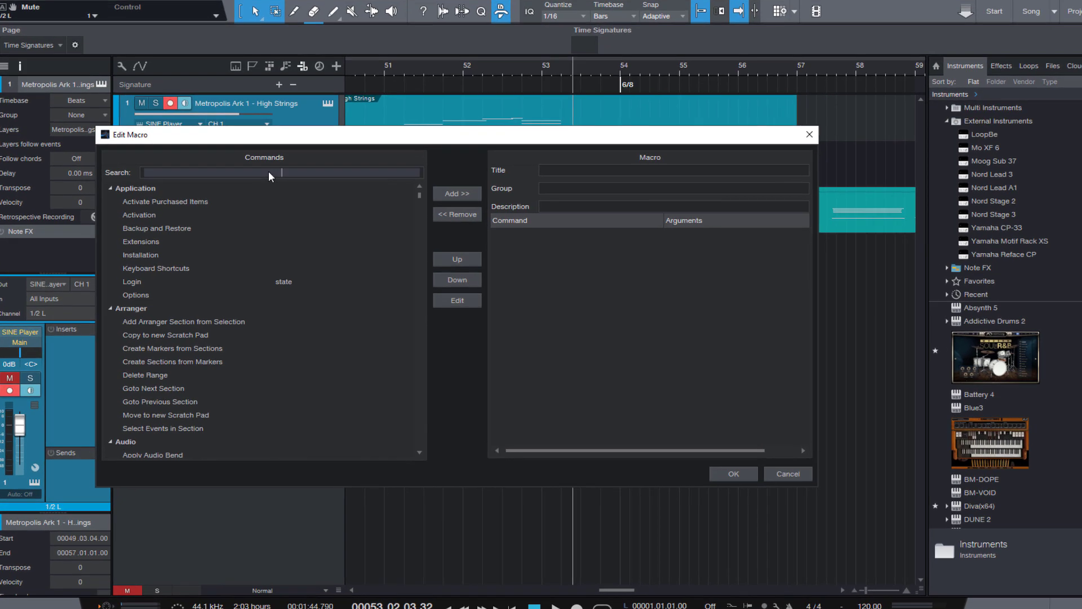
click(275, 184)
text(Insert time)
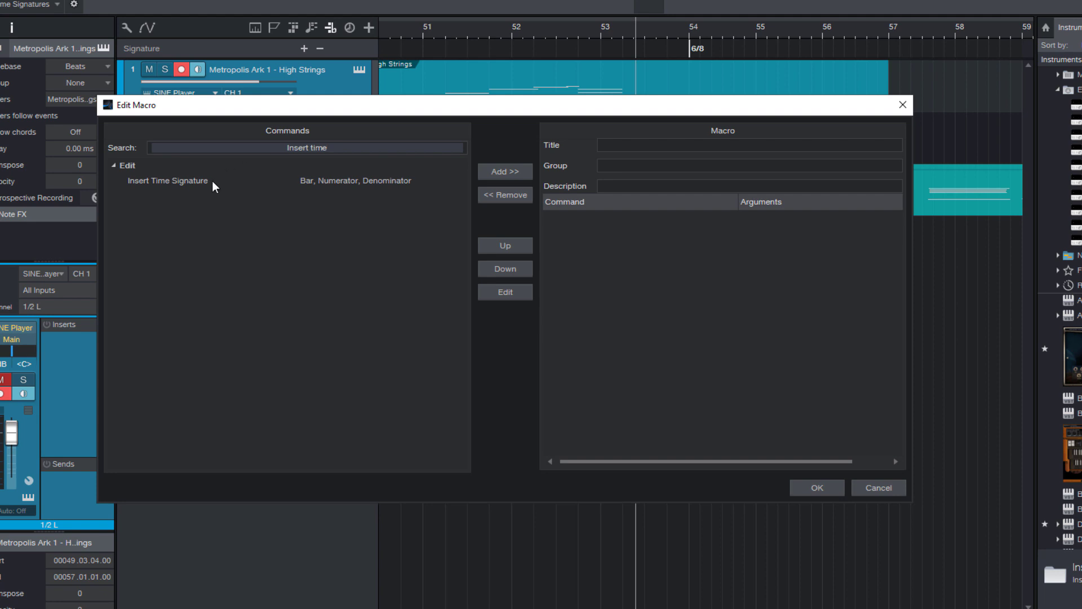
double_click(212, 182)
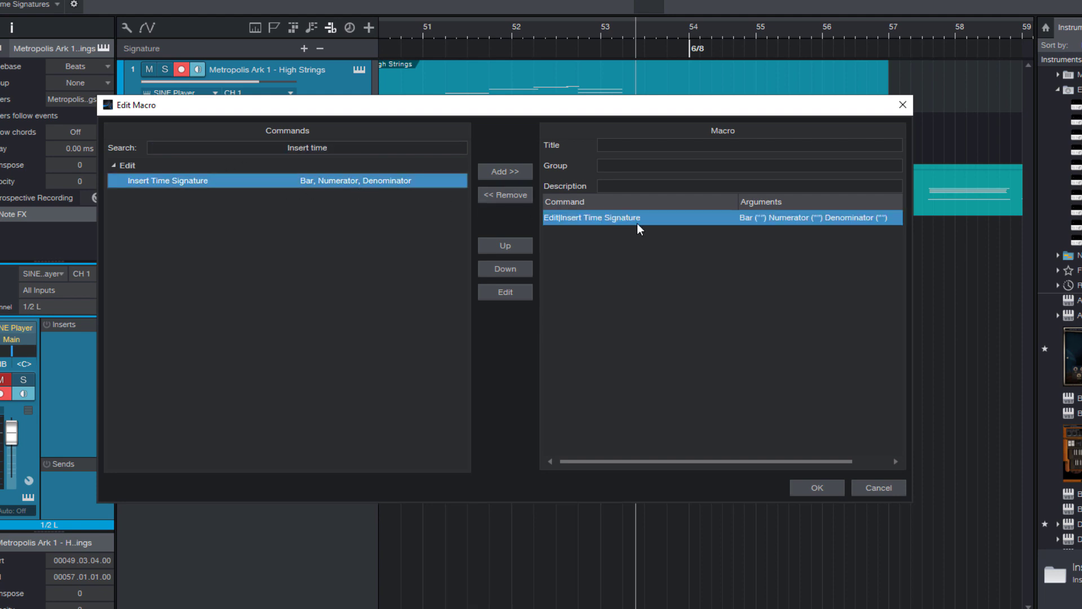
- Set the command's Numerator to 4 and Denominator to 4, and title the macro '4/4'
double_click(670, 219)
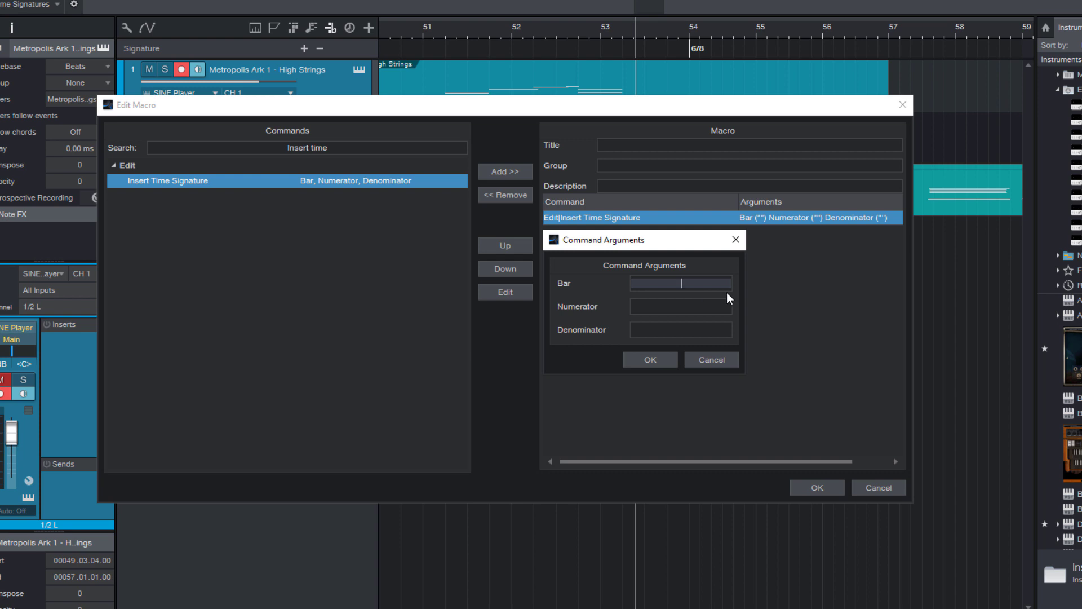
key(Tab)
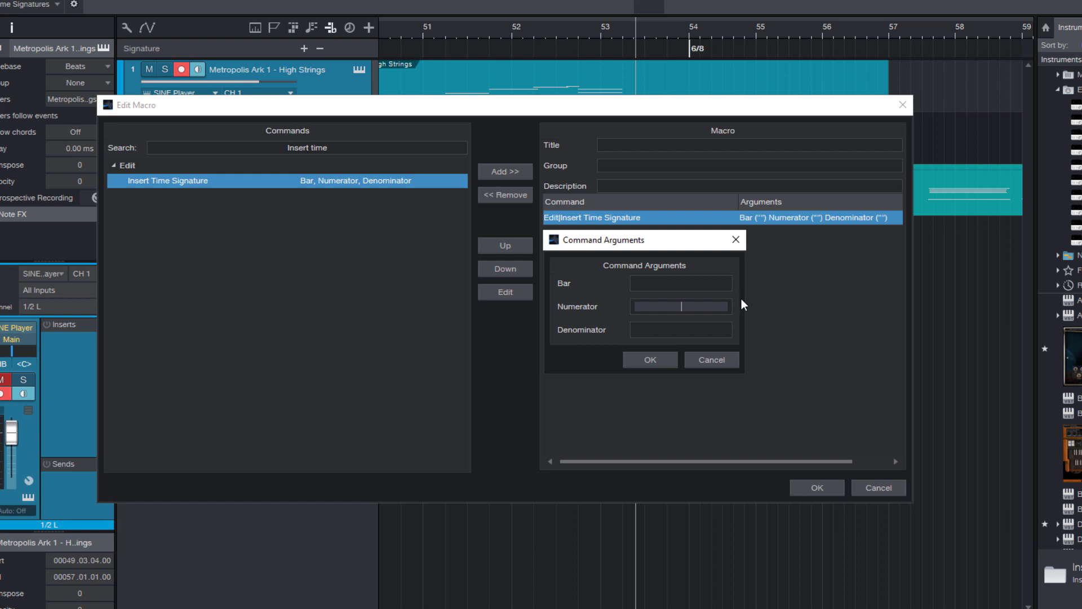
text(4)
click(709, 330)
text(4)
click(651, 360)
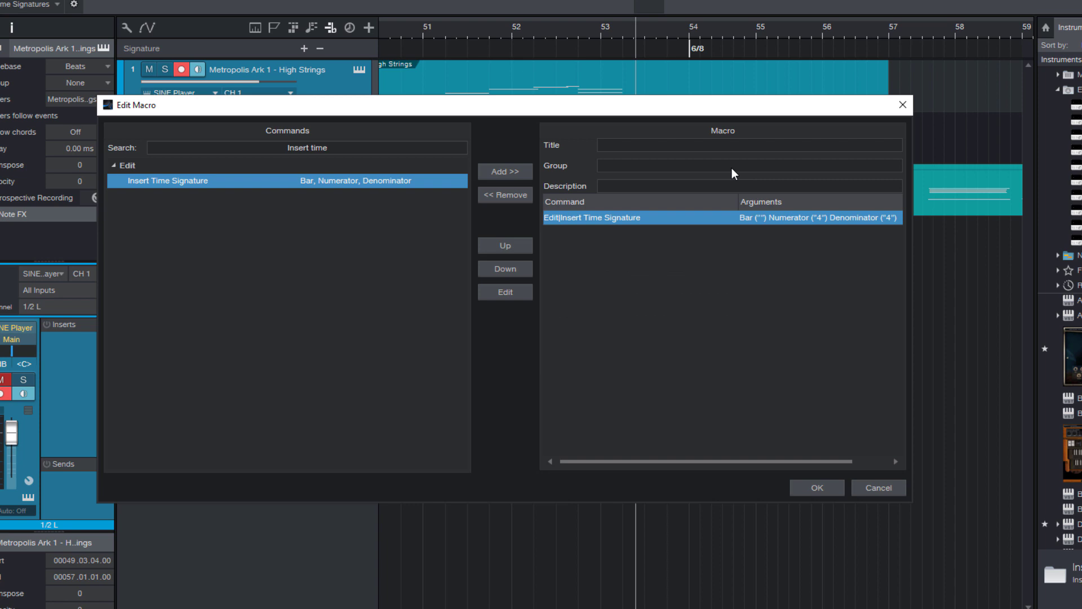
click(737, 147)
text(4/4)
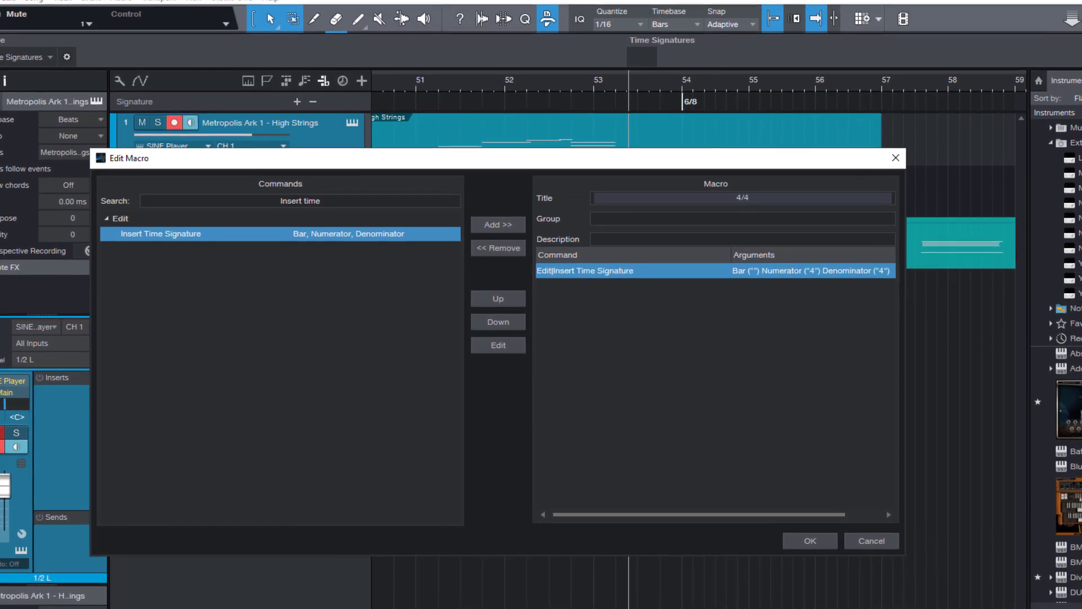
- Save the 4/4 macro, insert 4/4 signatures at bars 55 and 52, then duplicate the macro
click(806, 542)
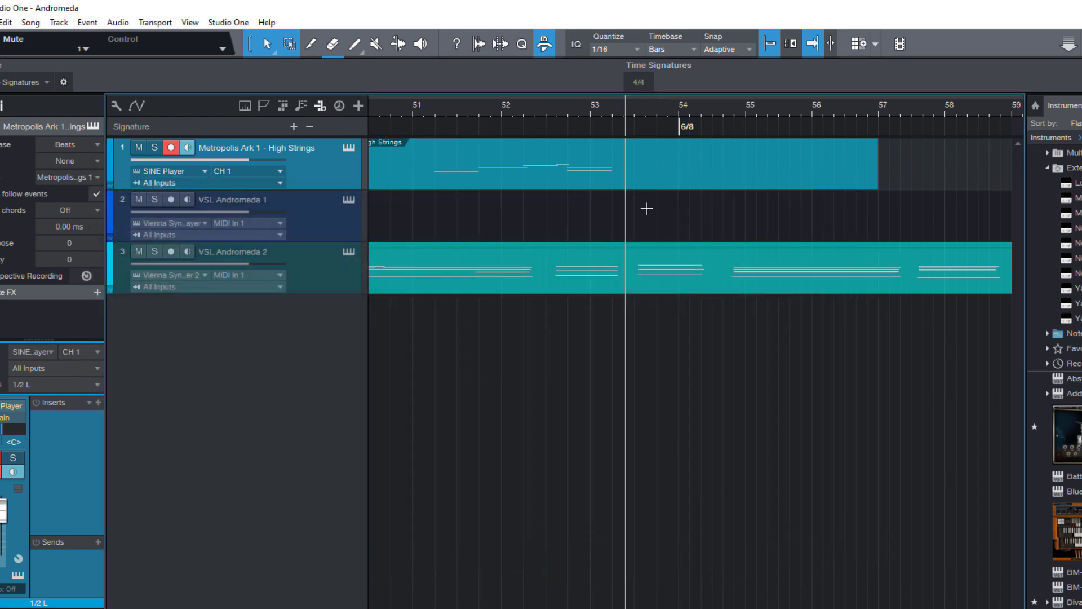
click(748, 111)
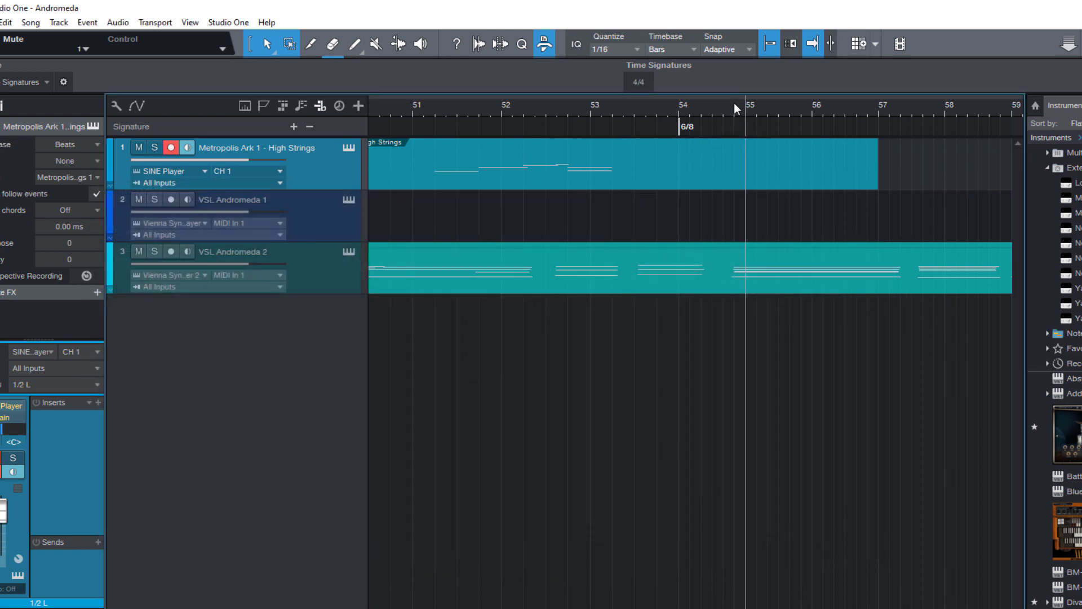
click(639, 82)
click(506, 109)
click(638, 82)
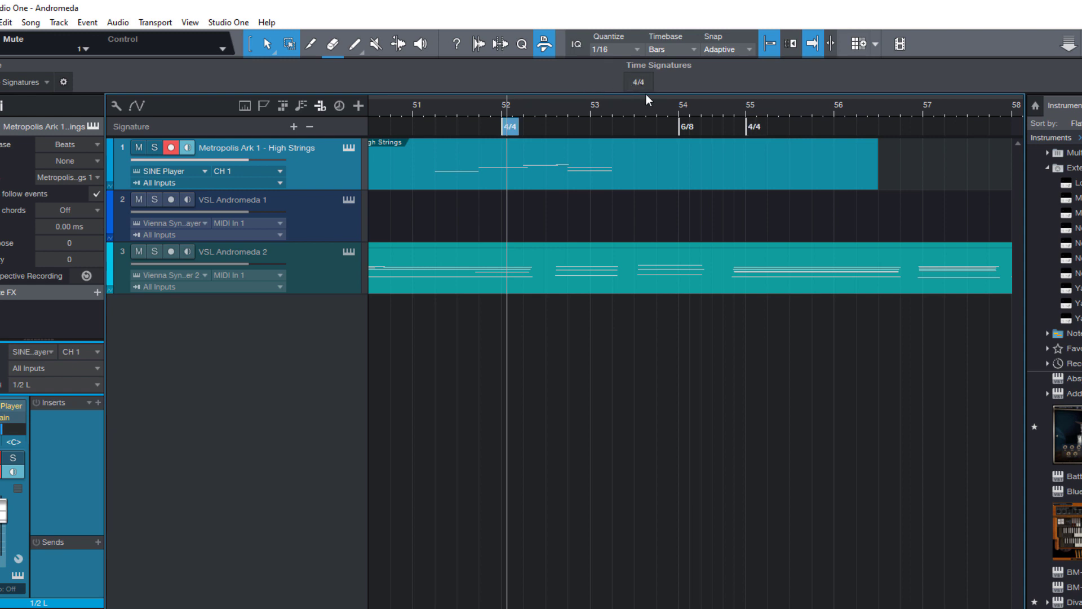
click(681, 212)
right_click(638, 82)
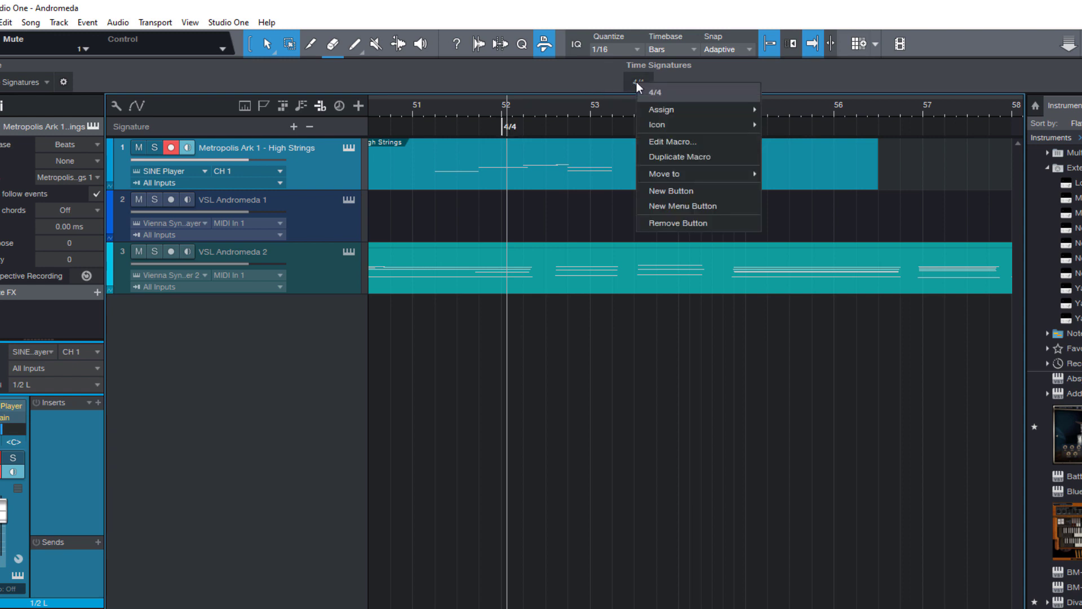
click(678, 156)
- Edit the duplicated macro: title '7/8', Numerator 7, Denominator 8, and rename its file
right_click(669, 82)
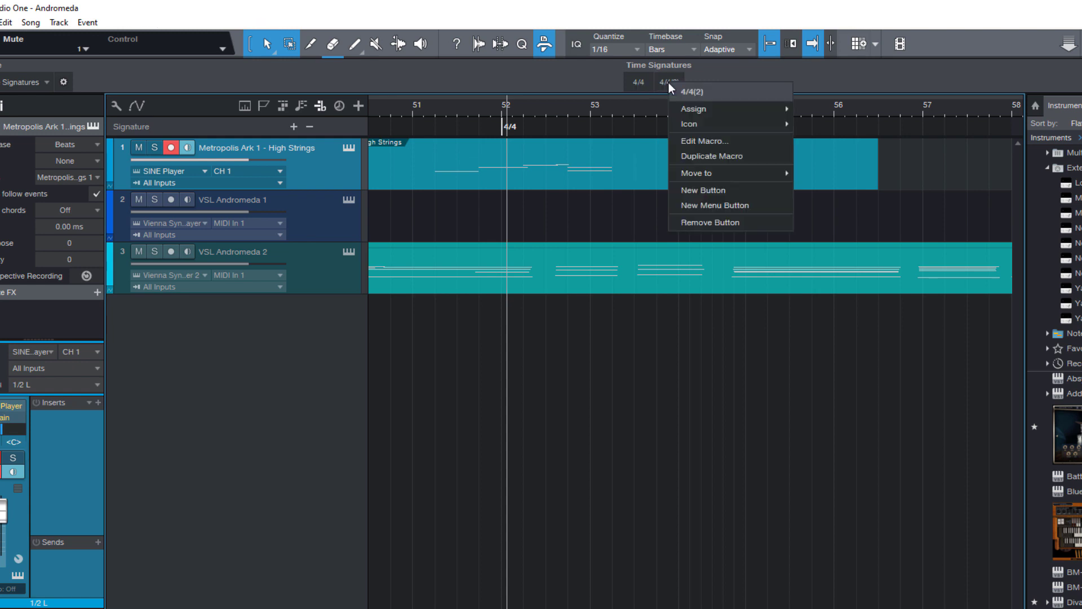
click(695, 144)
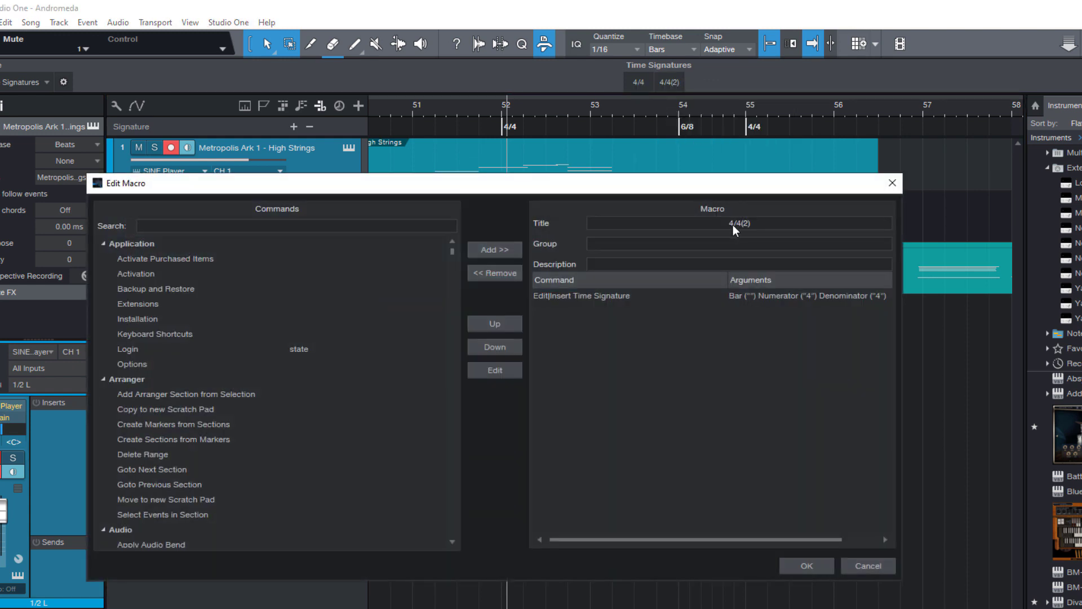
click(736, 225)
text(7/8)
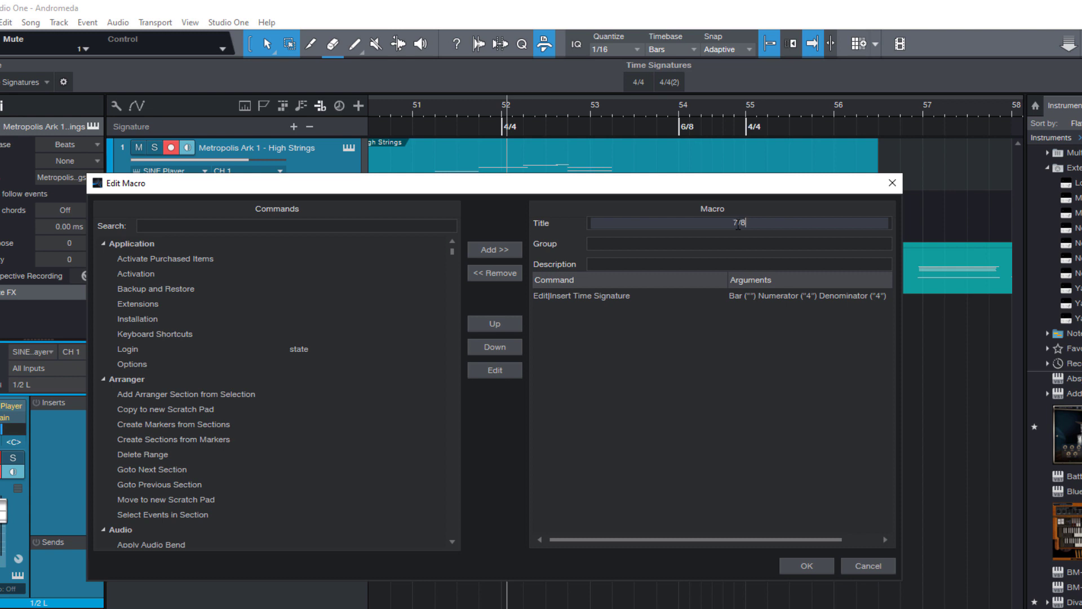
double_click(710, 296)
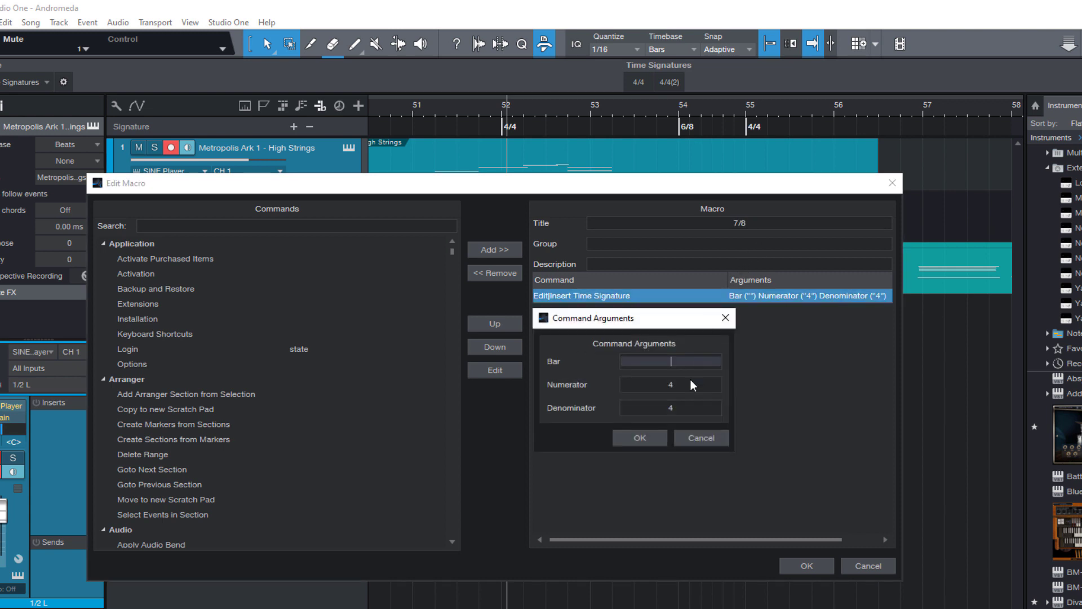
click(682, 387)
text(7)
key(Tab)
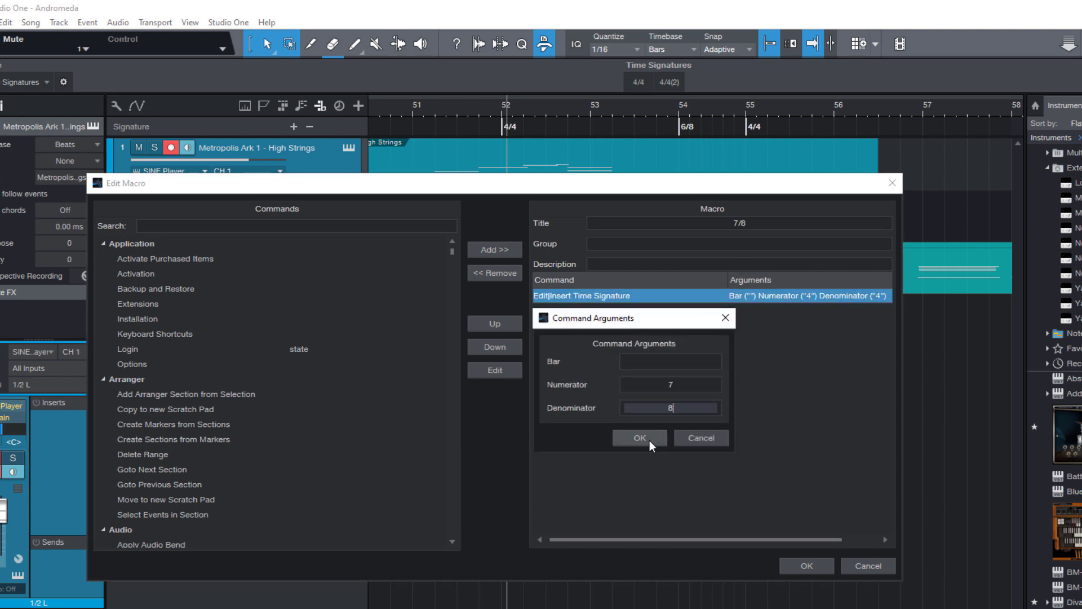
text(8)
click(647, 439)
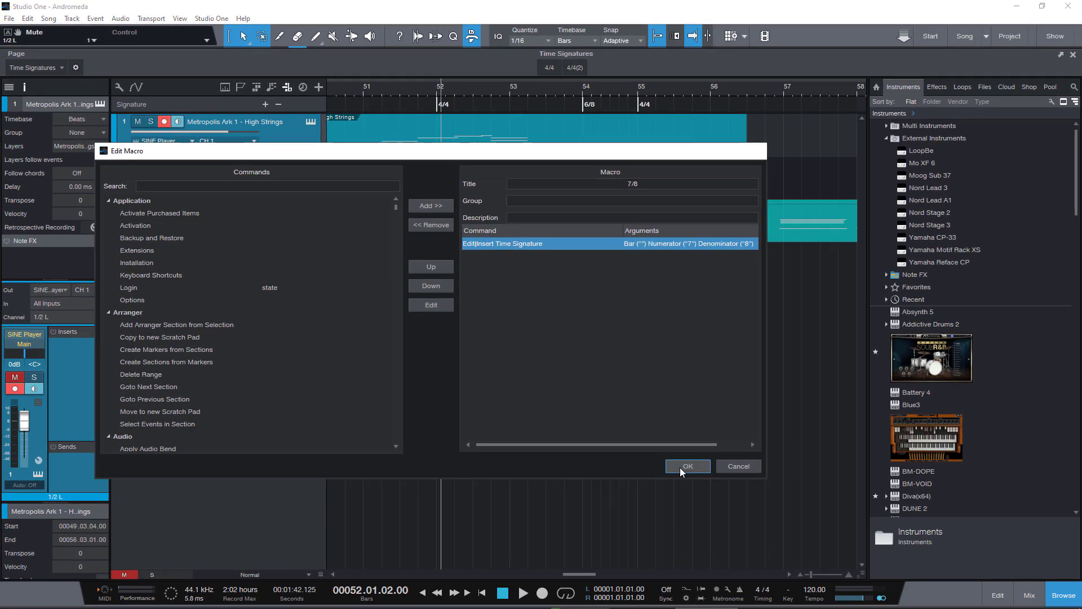
click(712, 492)
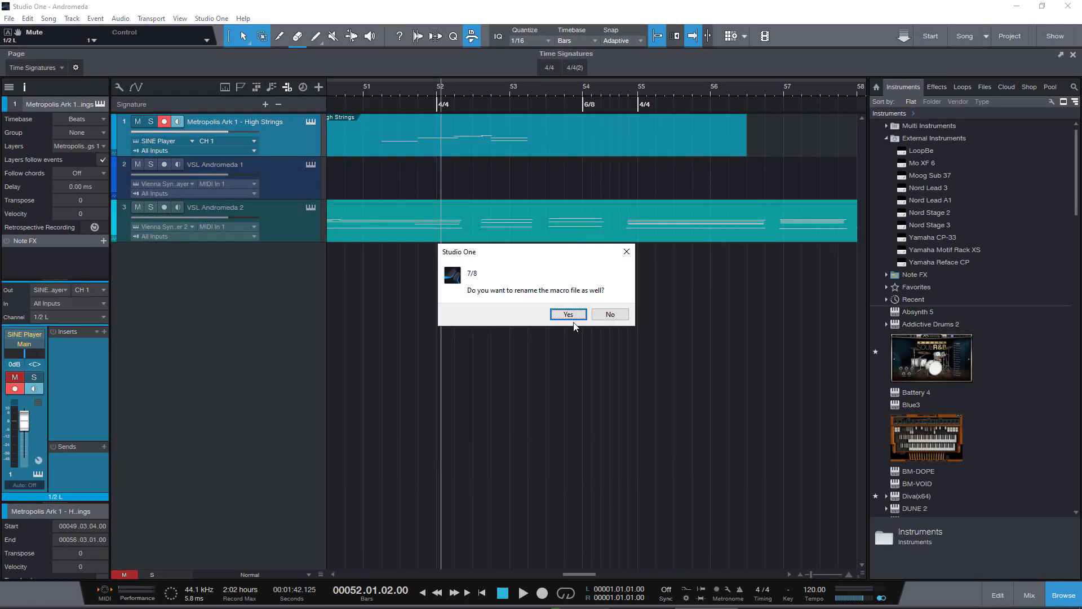
click(598, 332)
- Rename the button '7/8' and use it to insert 7/8 signatures at bars 53 and 56
right_click(575, 68)
text(7)
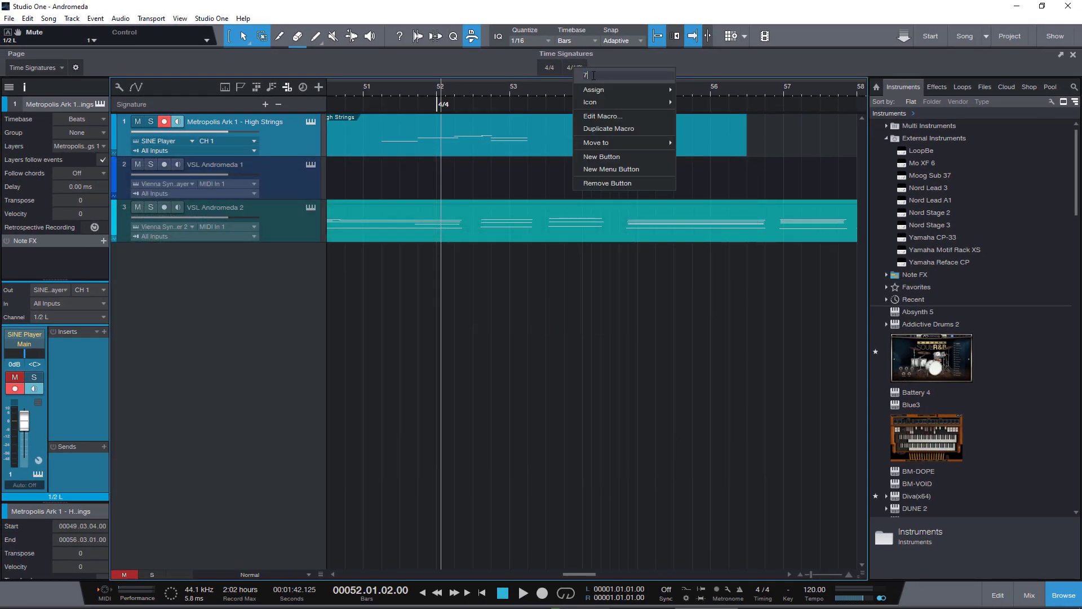
text(/8)
key(Return)
click(575, 67)
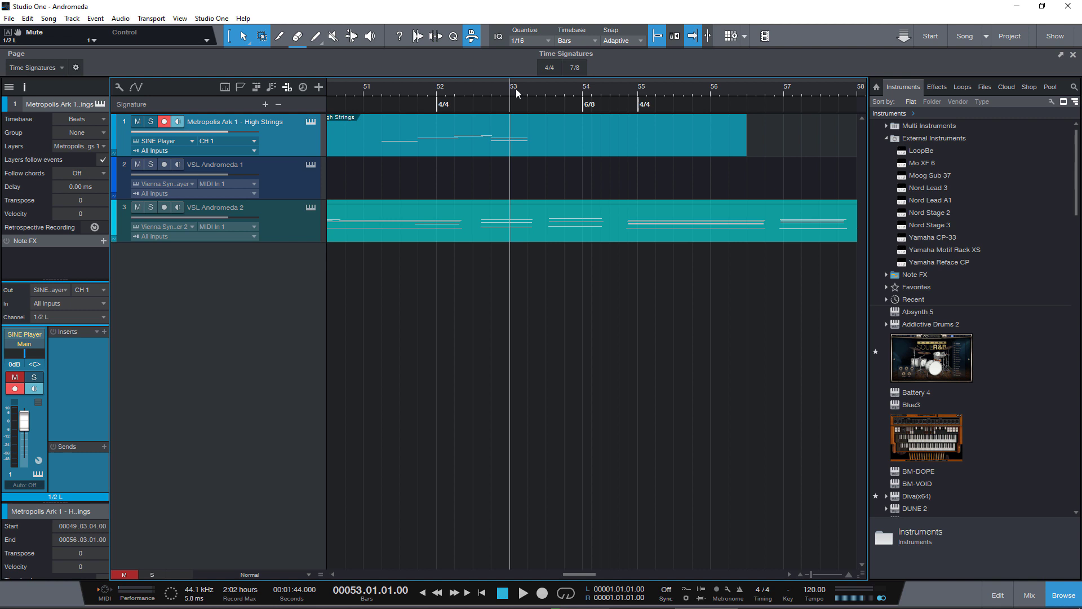
click(702, 92)
click(575, 68)
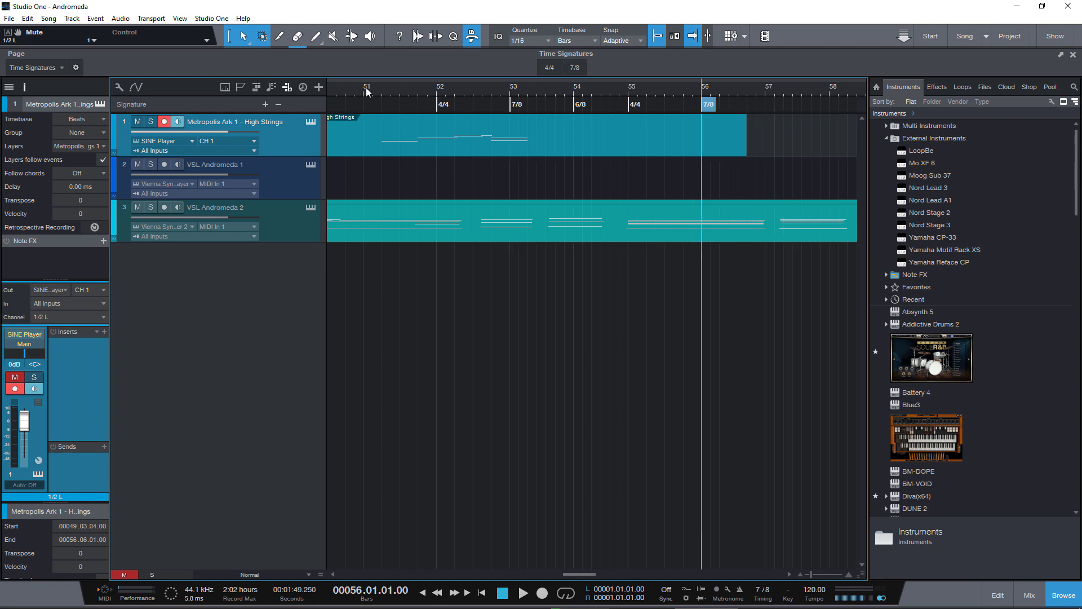
click(212, 18)
click(244, 169)
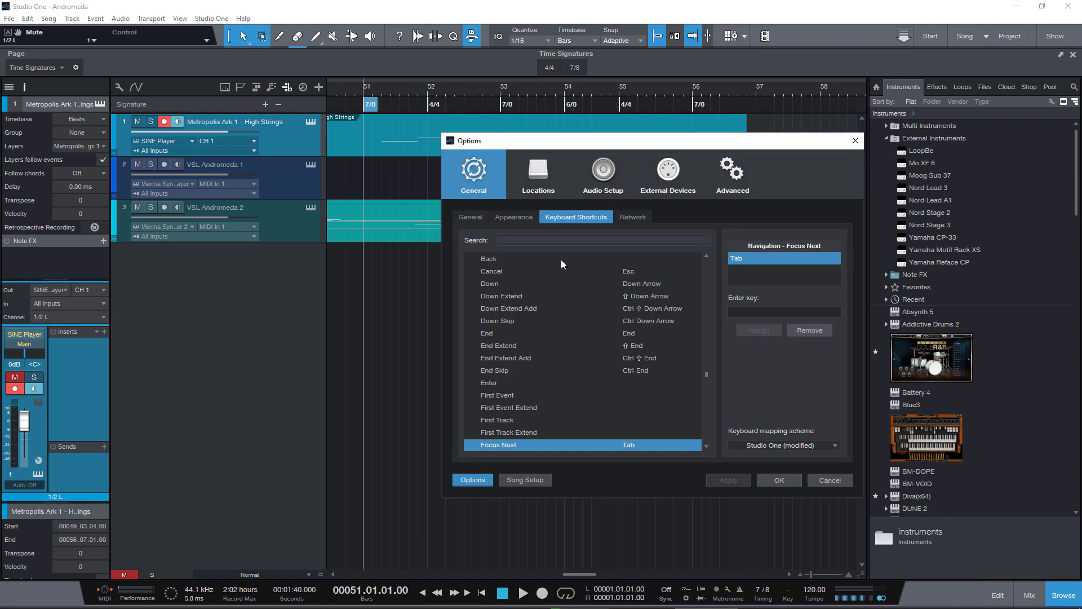
text(7/8)
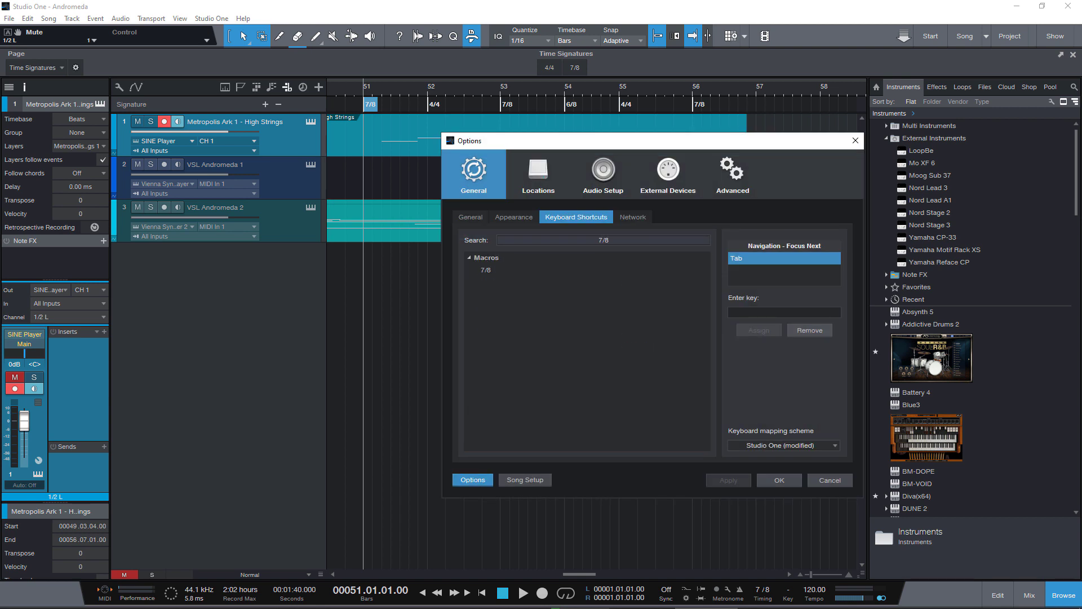
click(498, 272)
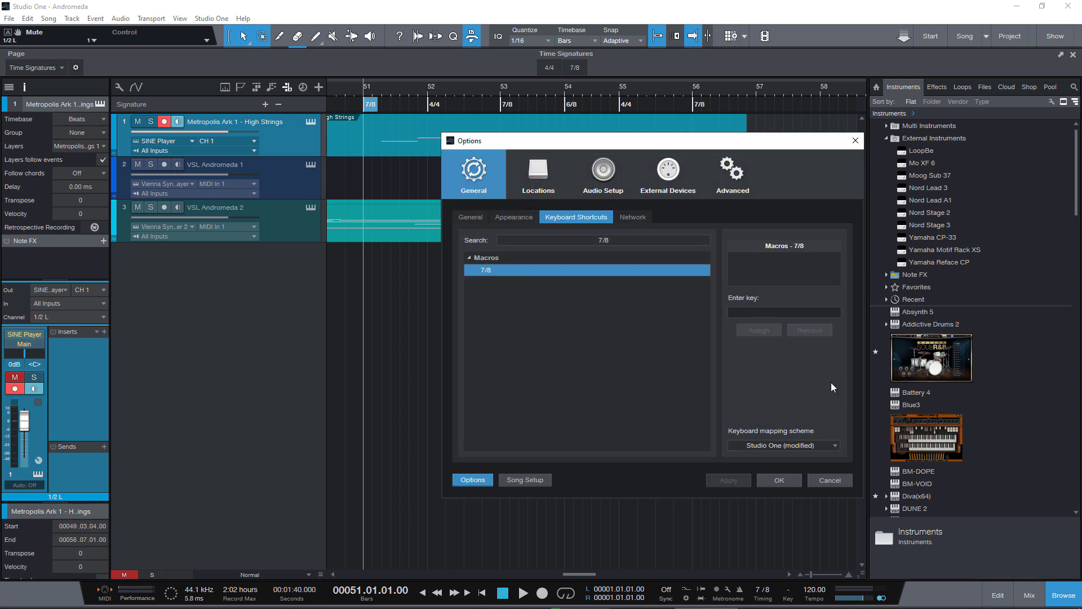
key(Escape)
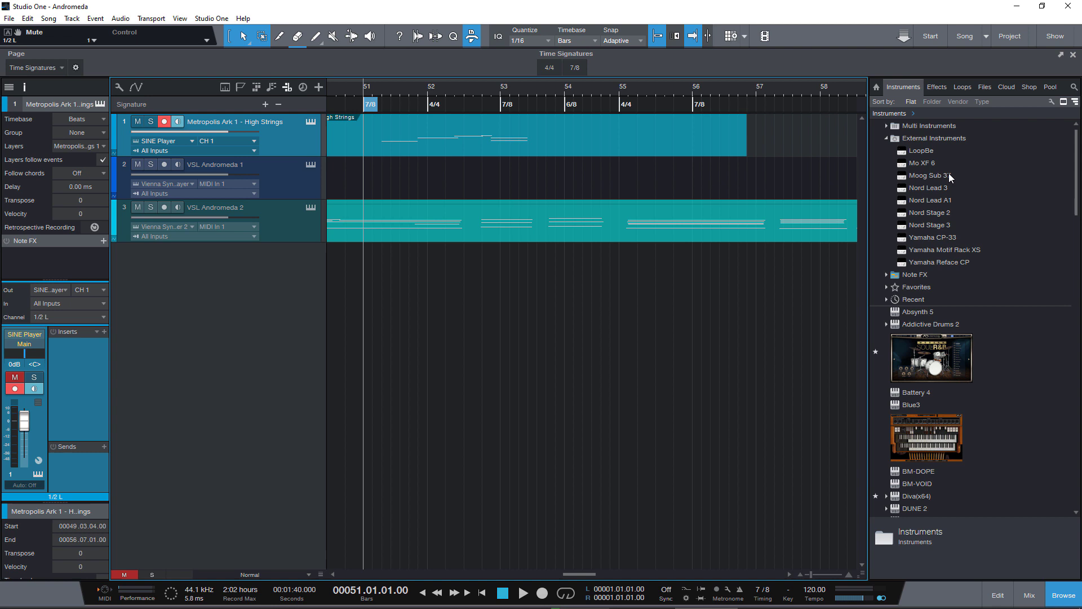
- Switch the browser to Cloud content and open the PreSonus Exchange category list
click(1007, 92)
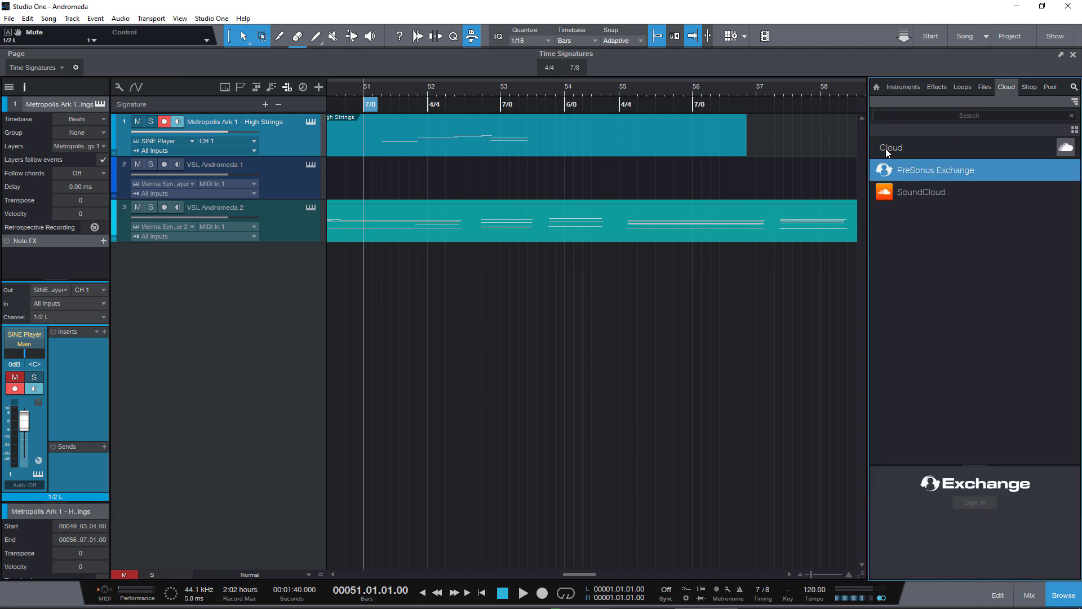
double_click(931, 171)
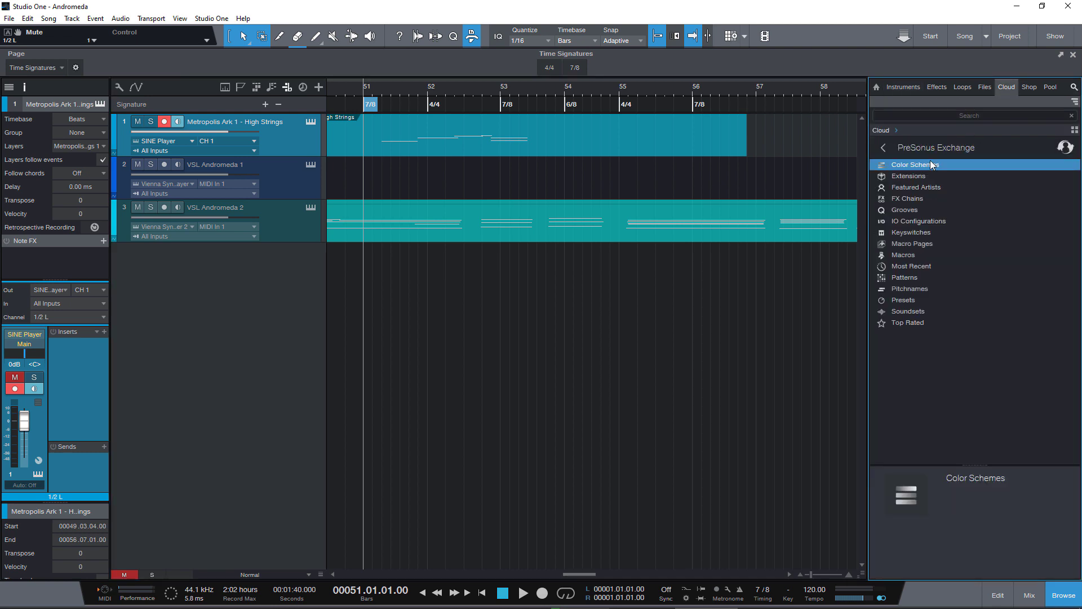
click(937, 115)
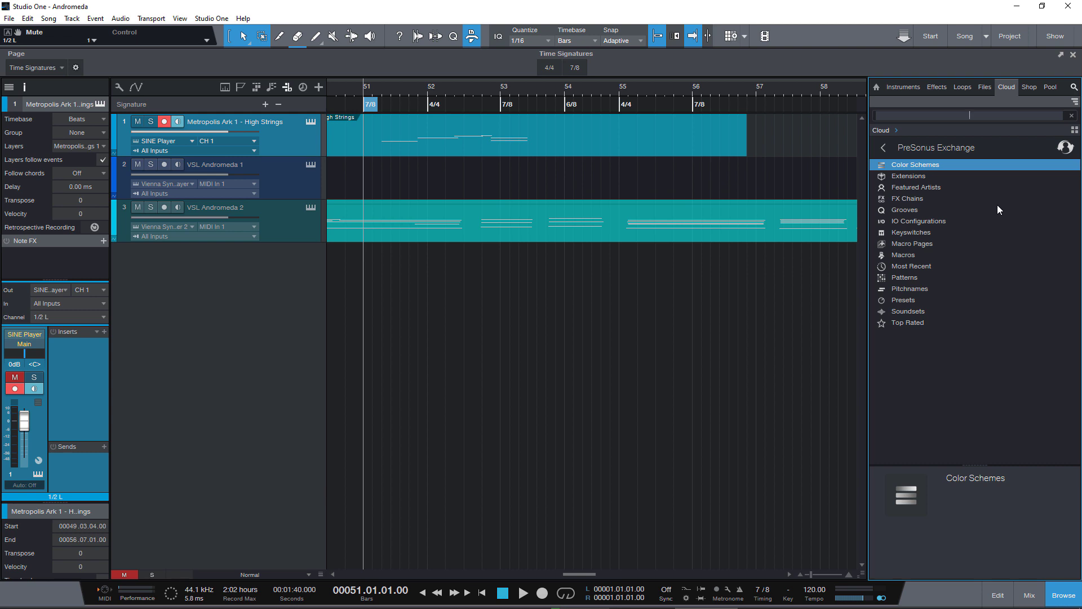
click(720, 261)
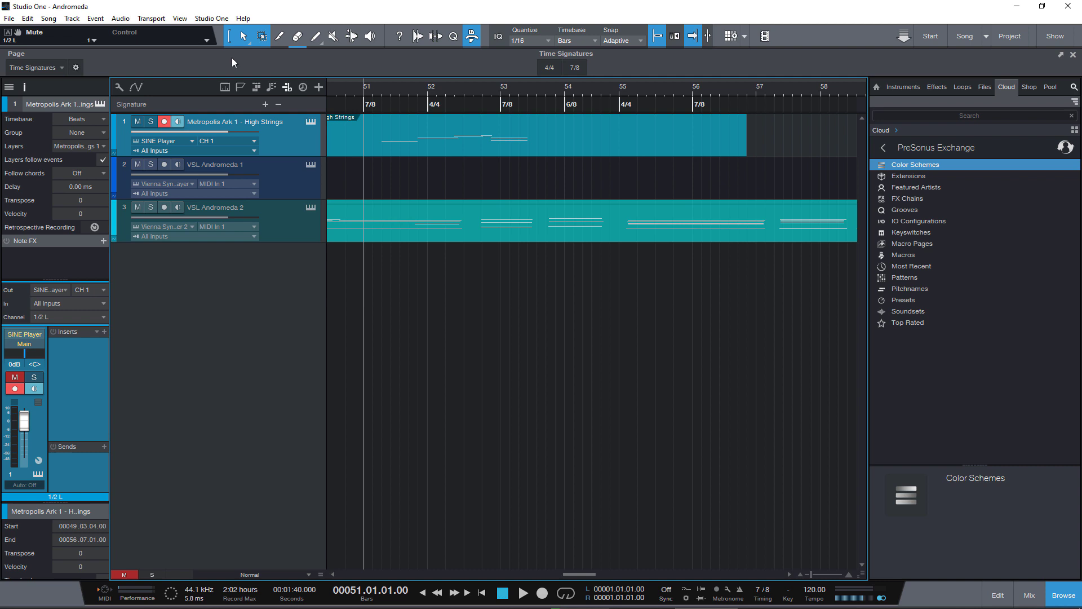
- Search Keyboard Shortcuts for 'insert k', select Insert Key Signature, then close the settings
click(212, 18)
click(260, 174)
text(insert k)
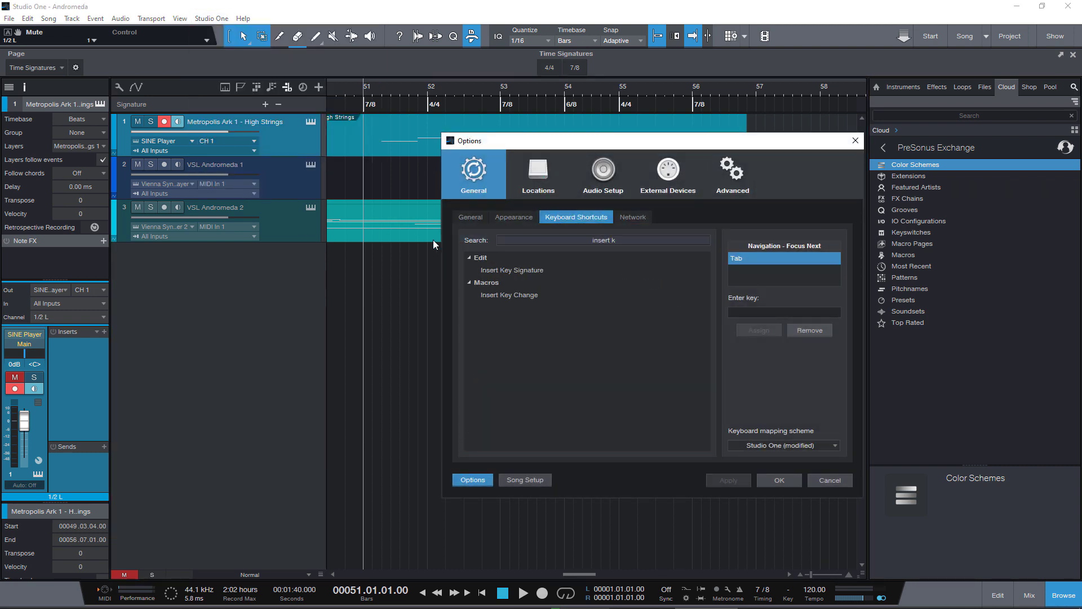
click(516, 270)
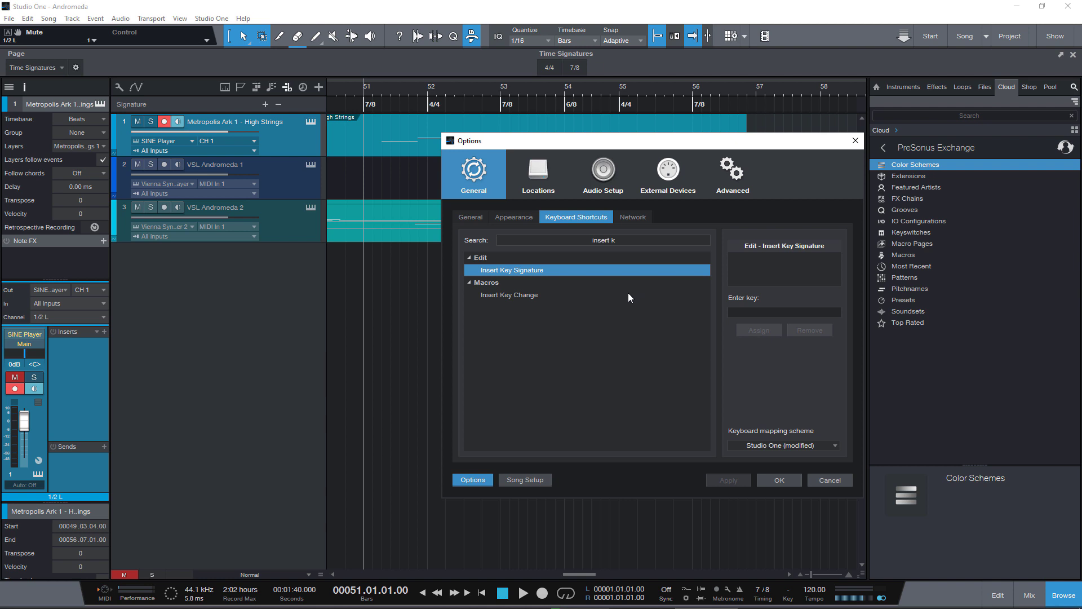
key(Escape)
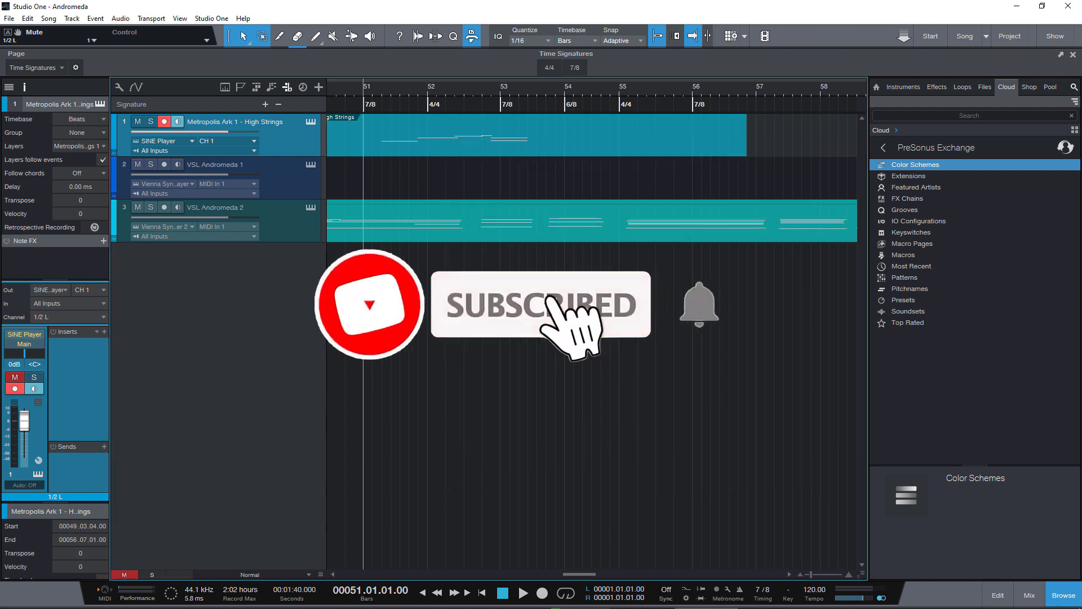